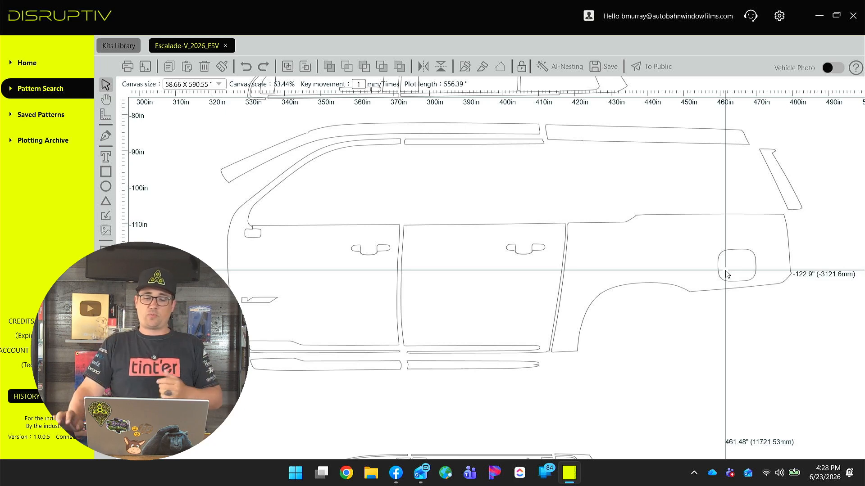
# Zoom around the side pattern to inspect the door handle cutouts and the gaps between panels.
pyautogui.scroll(5, 360, 257)
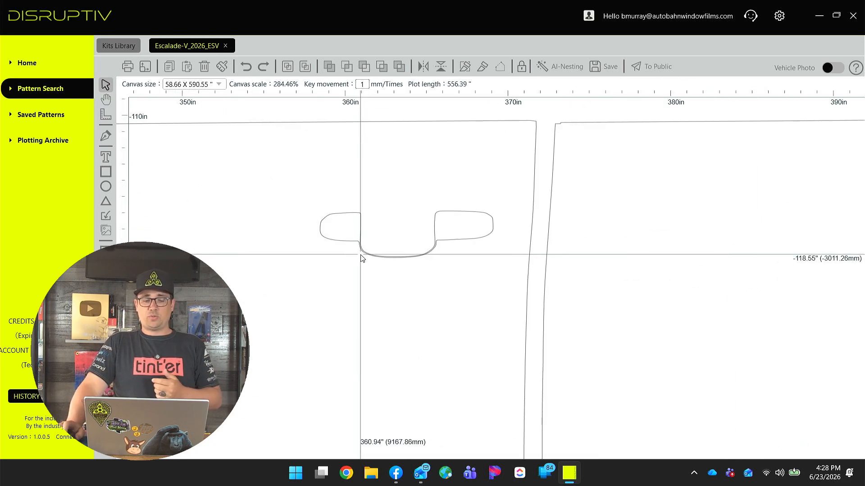
pyautogui.scroll(1, 371, 260)
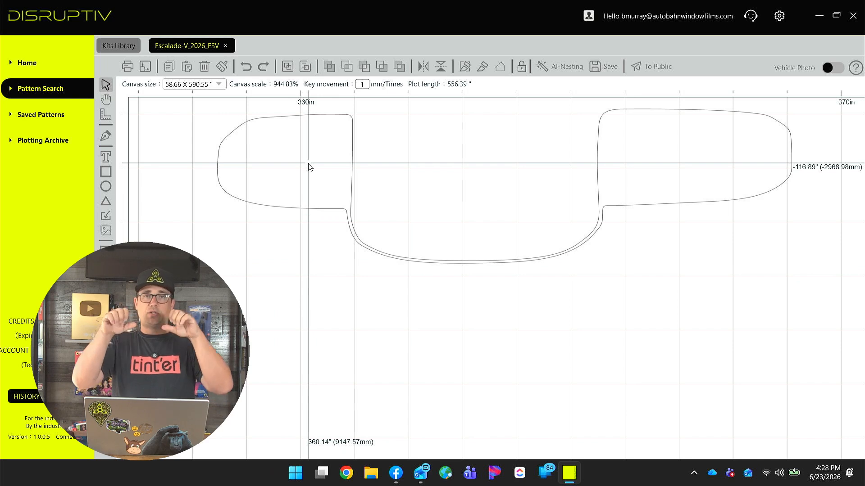
pyautogui.scroll(-5, 308, 167)
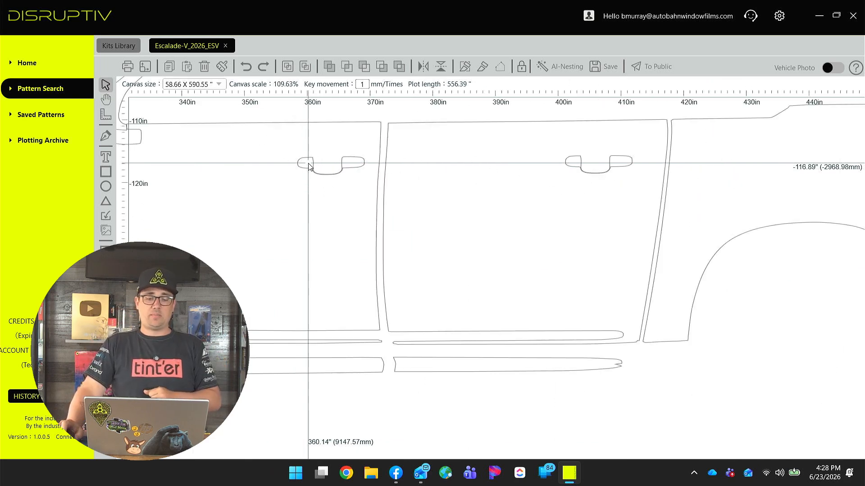
pyautogui.scroll(7, 296, 182)
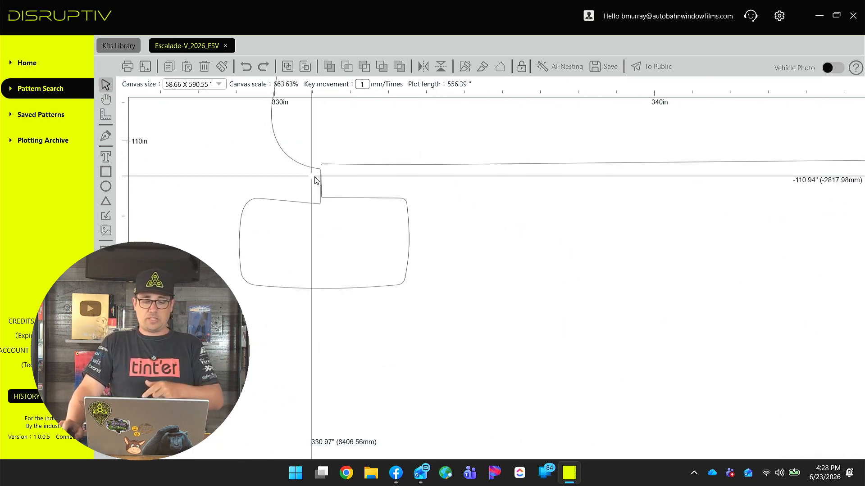
pyautogui.scroll(2, 356, 245)
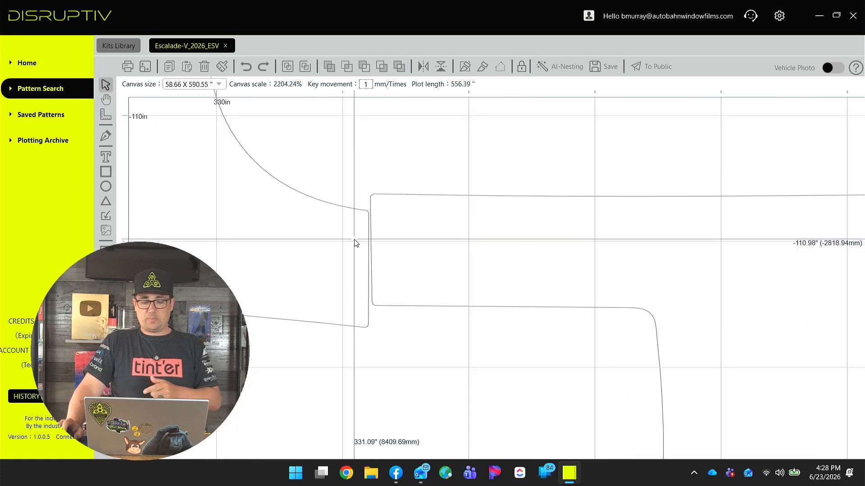
pyautogui.scroll(-1, 366, 229)
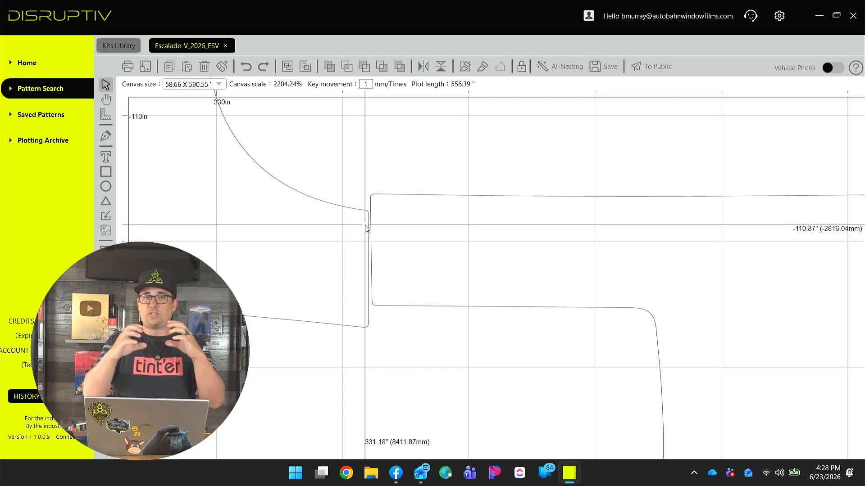
pyautogui.scroll(-10, 365, 228)
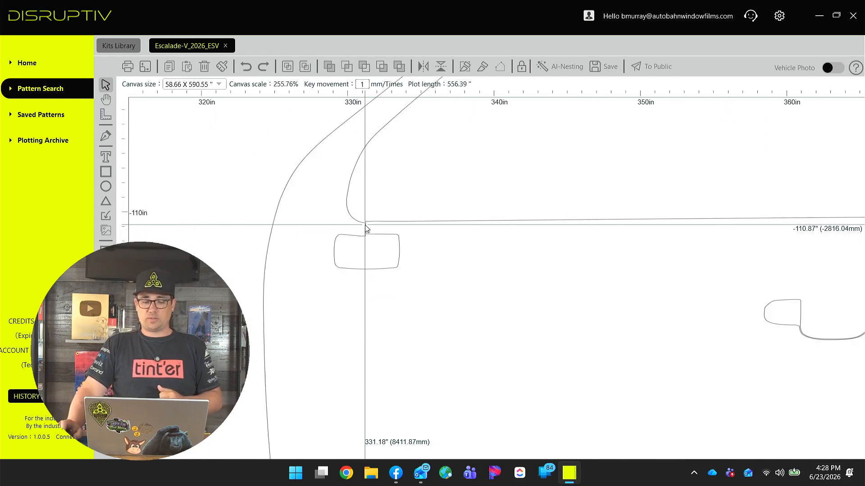
pyautogui.scroll(-3, 413, 272)
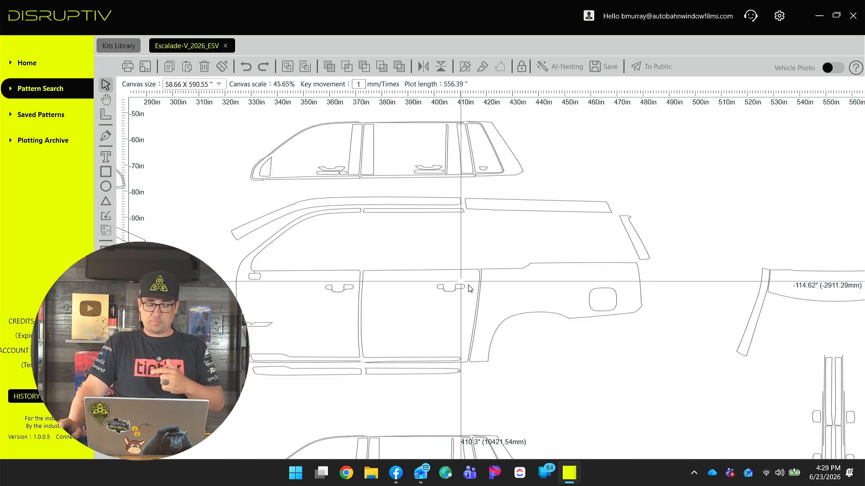
# Select the fuel door outline on the rear quarter panel and offset it inward with Edge Expansion.
pyautogui.moveTo(570, 301); pyautogui.dragTo(491, 253)
pyautogui.scroll(3, 333, 254)
pyautogui.click(491, 253)
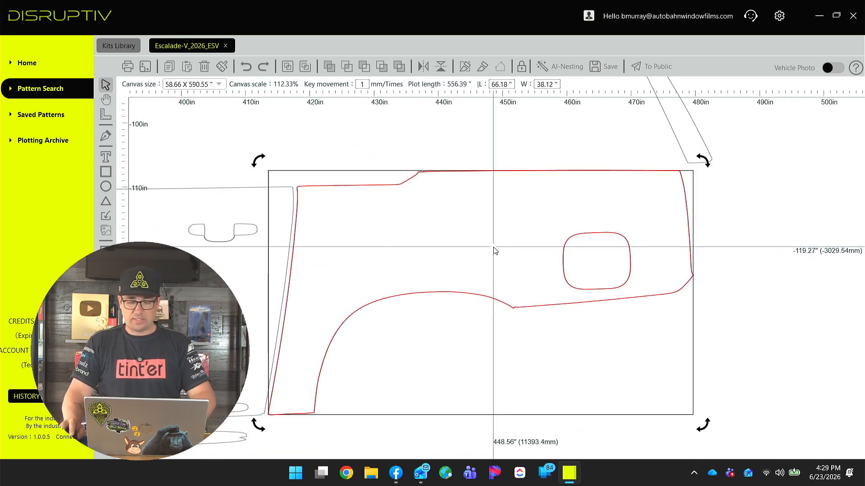
pyautogui.doubleClick(521, 240)
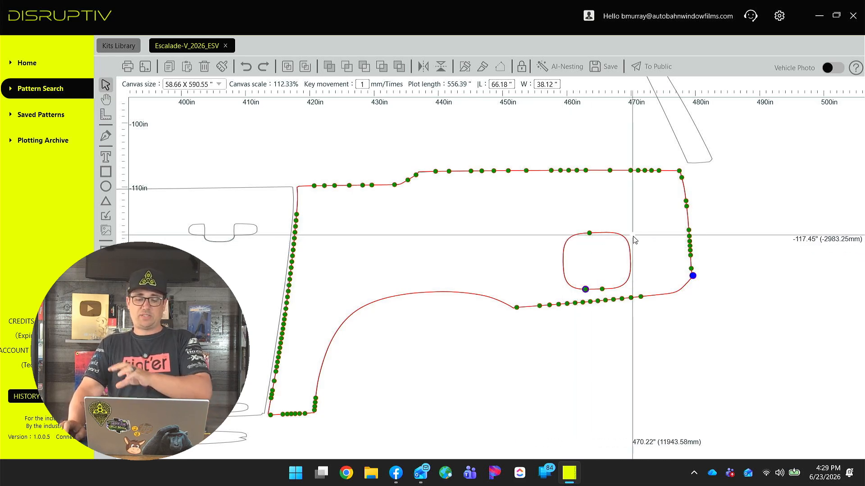
pyautogui.scroll(5, 644, 246)
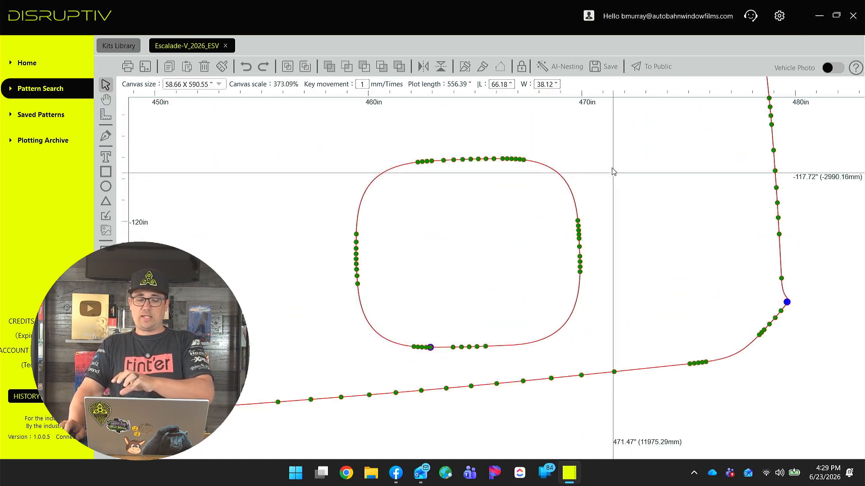
pyautogui.moveTo(611, 139); pyautogui.dragTo(332, 363)
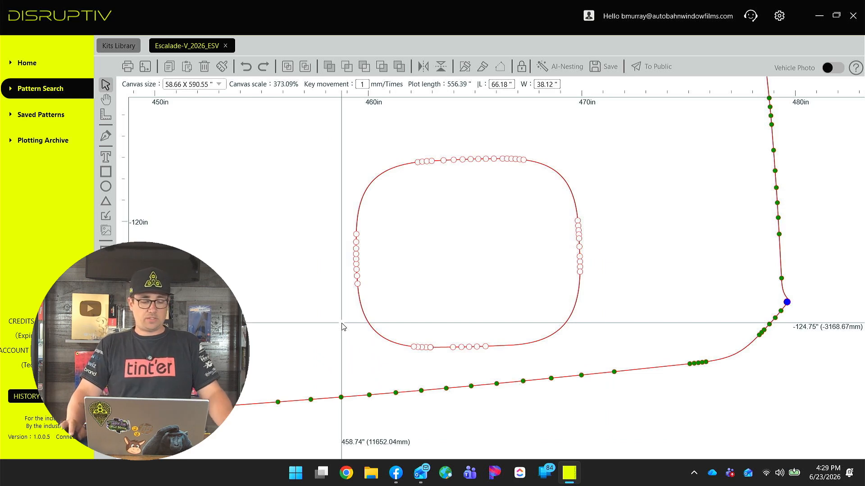
pyautogui.click(106, 318)
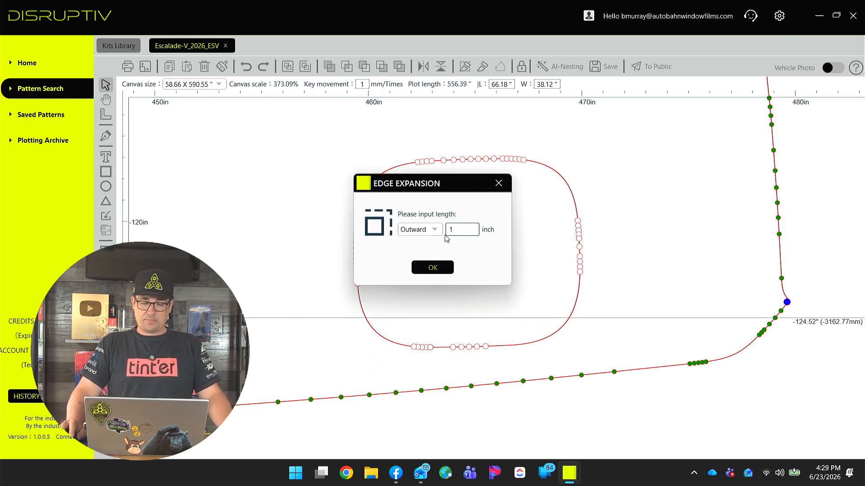
pyautogui.click(435, 230)
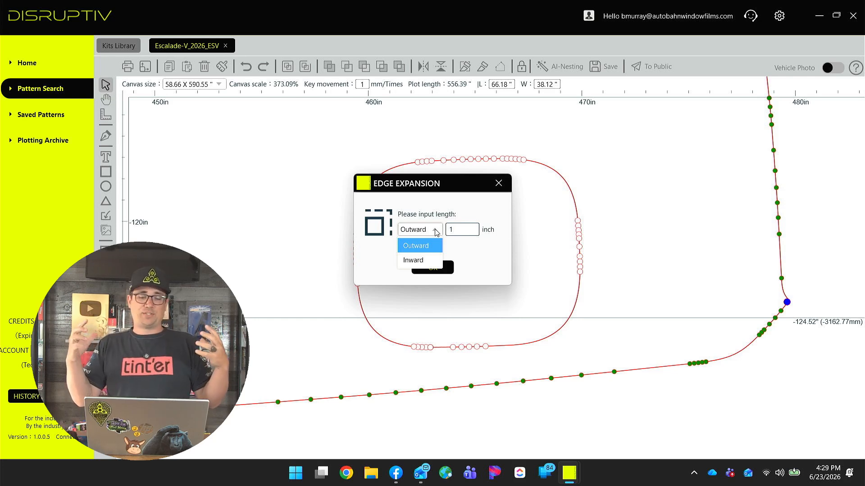
pyautogui.click(432, 256)
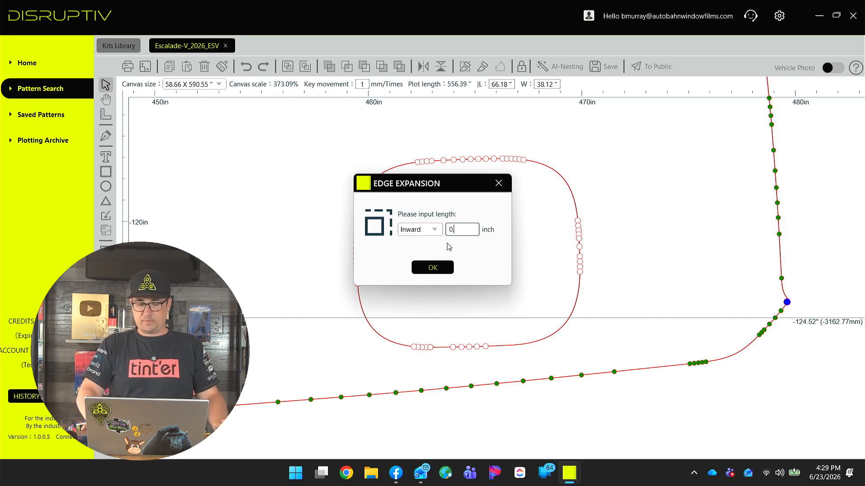
pyautogui.click(434, 269)
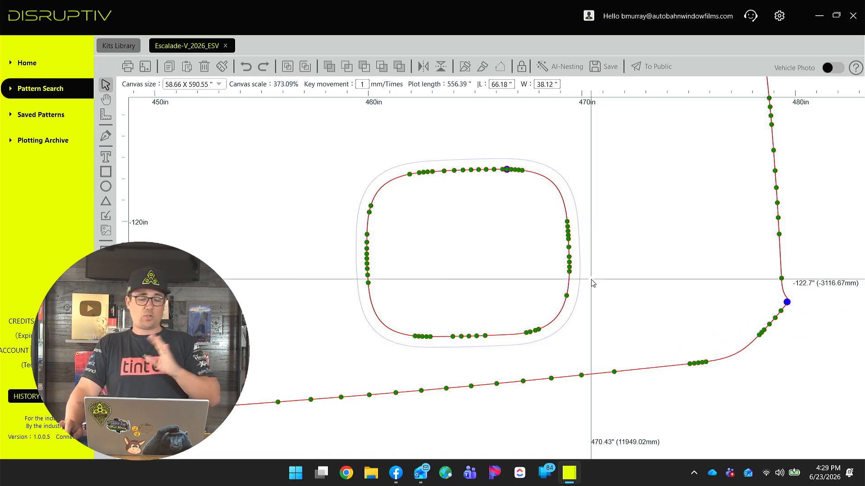
pyautogui.click(603, 182)
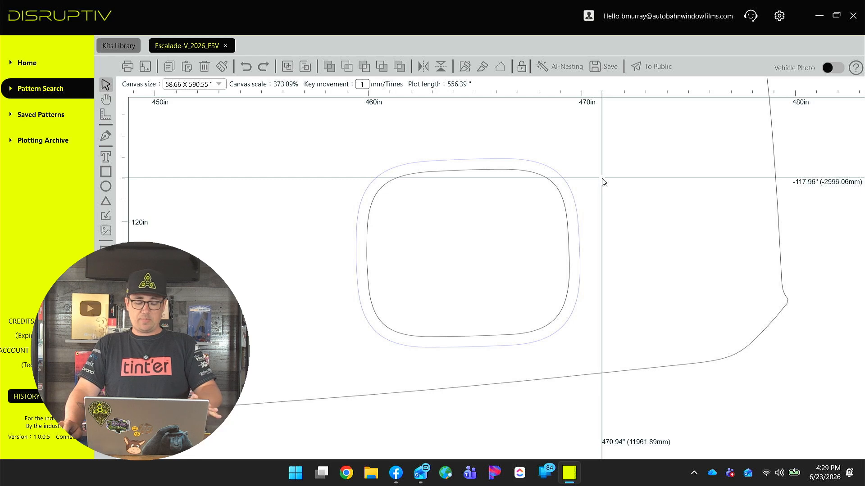
# Select the rear door panel and turn on the fill preview to inspect its handle cutout.
pyautogui.scroll(-5, 604, 185)
pyautogui.moveTo(575, 238); pyautogui.dragTo(556, 250)
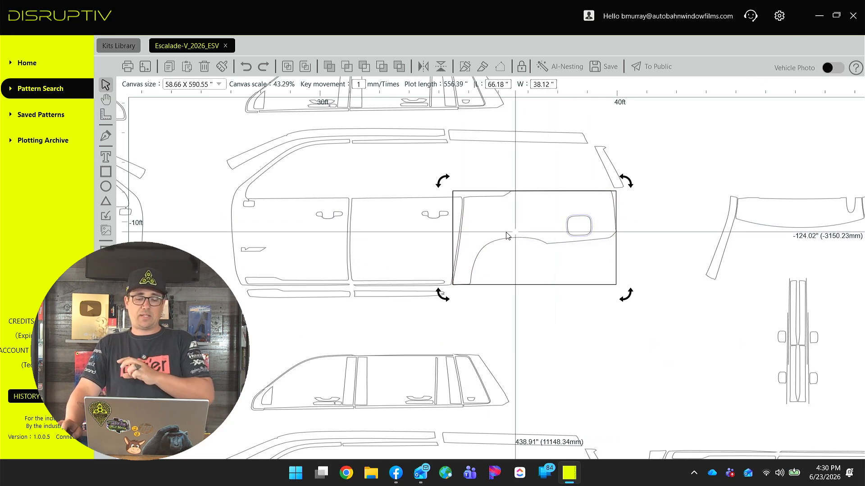
pyautogui.scroll(10, 321, 222)
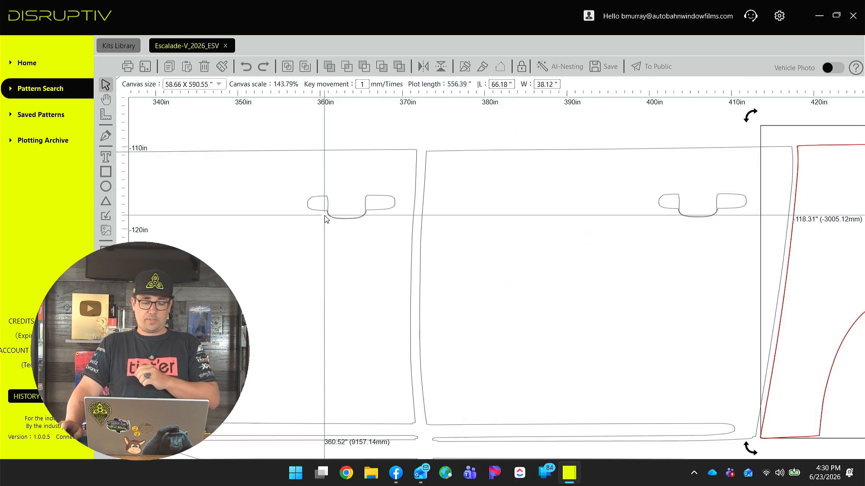
pyautogui.scroll(-1, 353, 294)
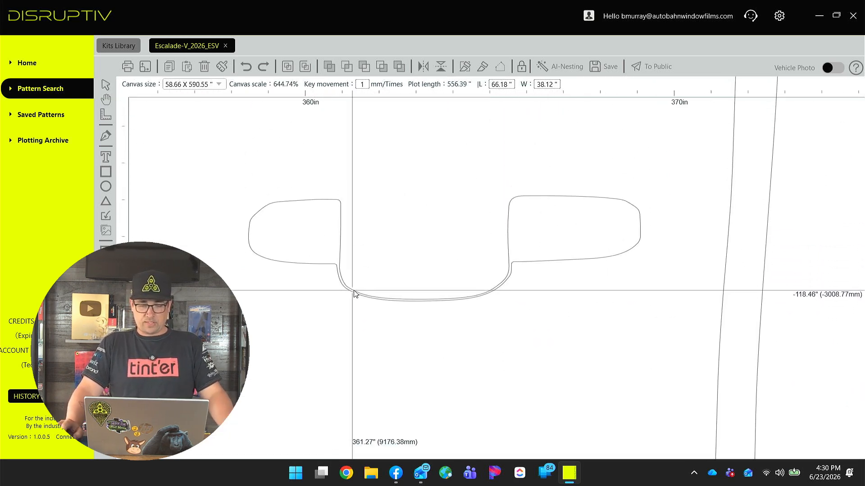
pyautogui.scroll(2, 367, 276)
pyautogui.scroll(-5, 392, 282)
pyautogui.click(393, 282)
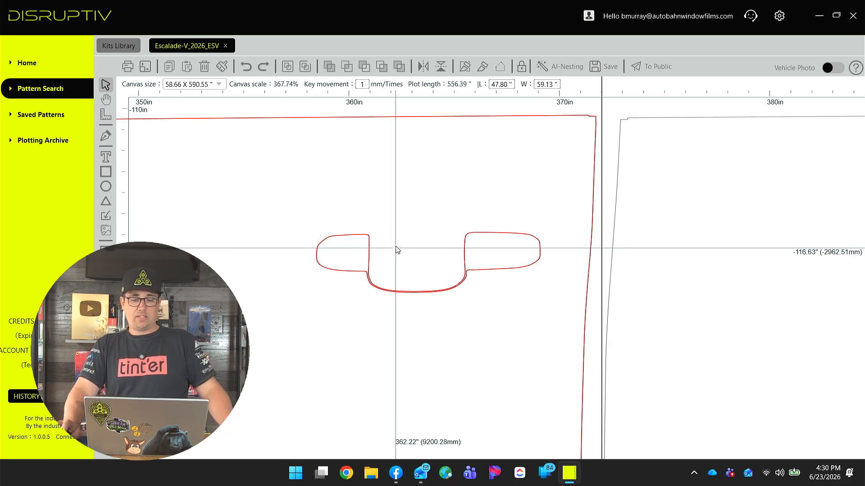
pyautogui.click(306, 67)
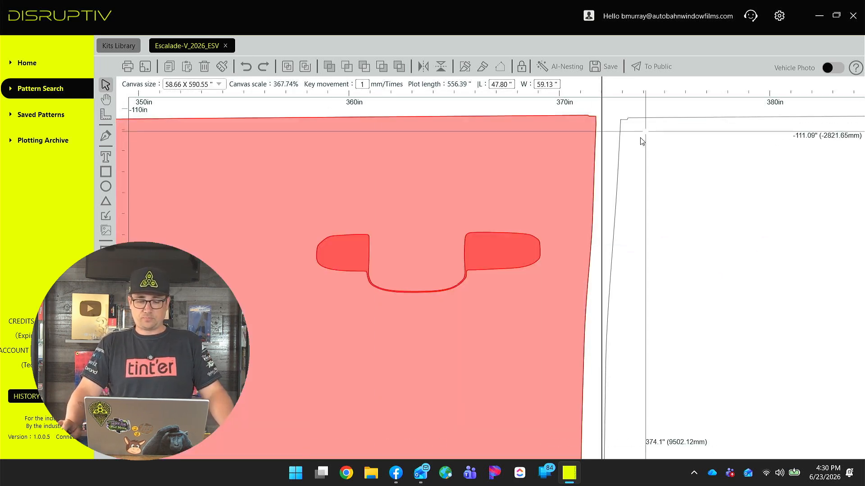
pyautogui.click(616, 114)
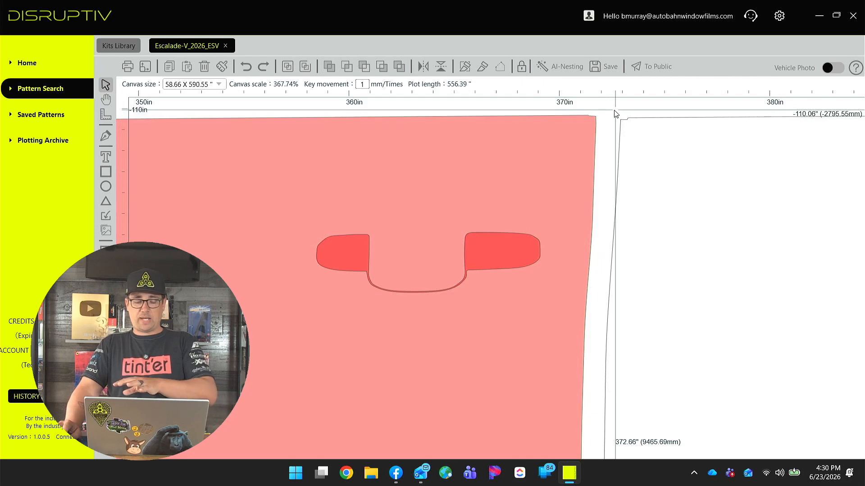
pyautogui.click(480, 247)
pyautogui.scroll(3, 407, 270)
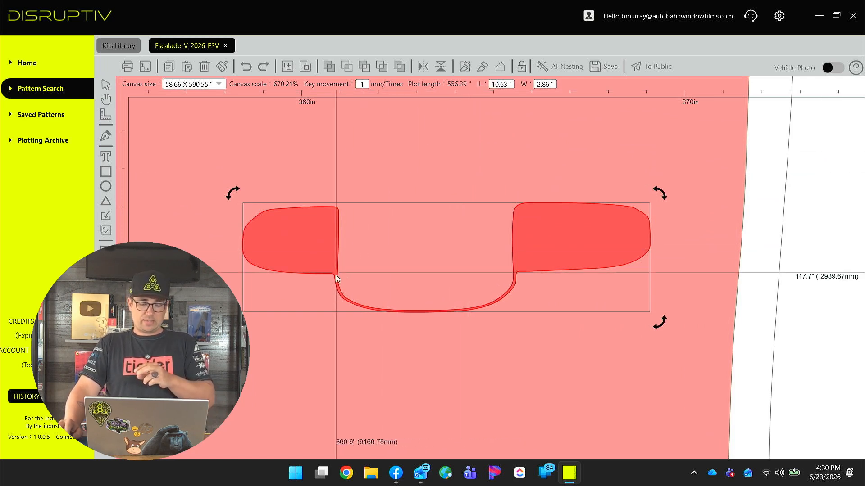
# Examine where the handle cutout's lower curve meets the two handle pockets on the rear door.
pyautogui.click(323, 277)
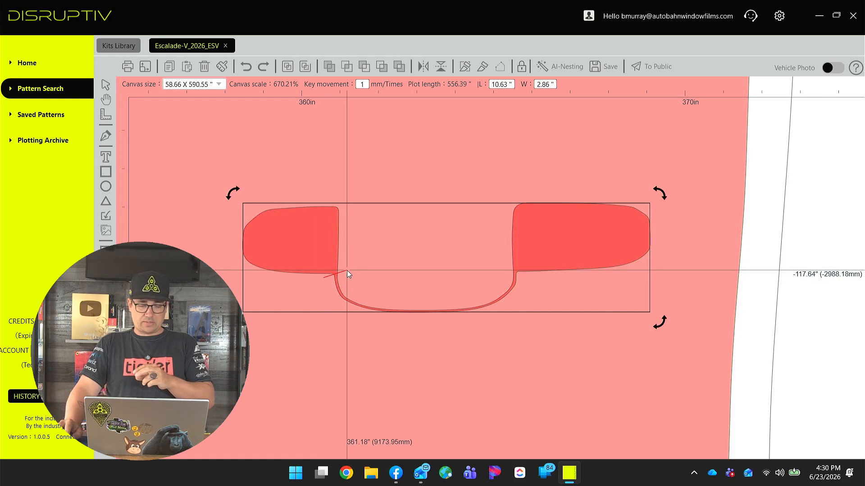
pyautogui.click(347, 272)
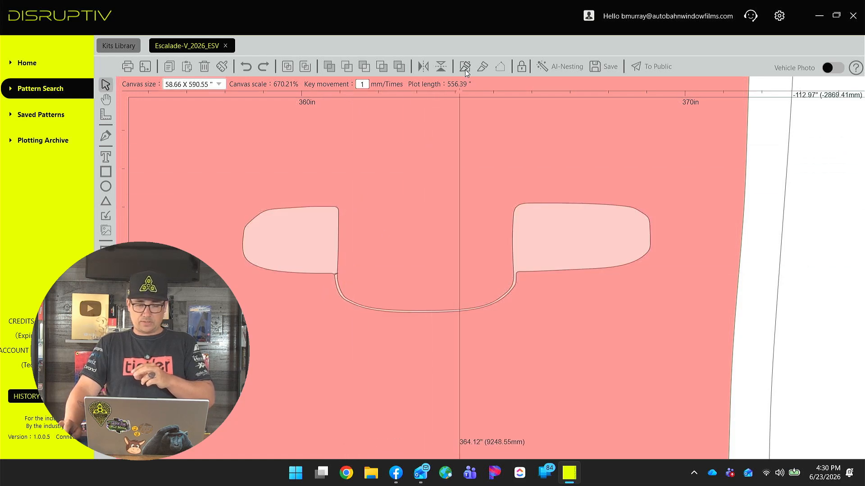
pyautogui.click(520, 274)
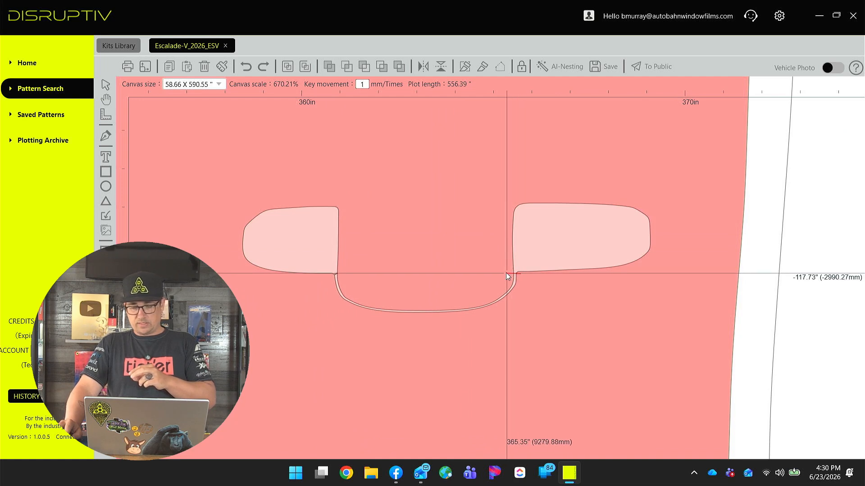
pyautogui.click(506, 272)
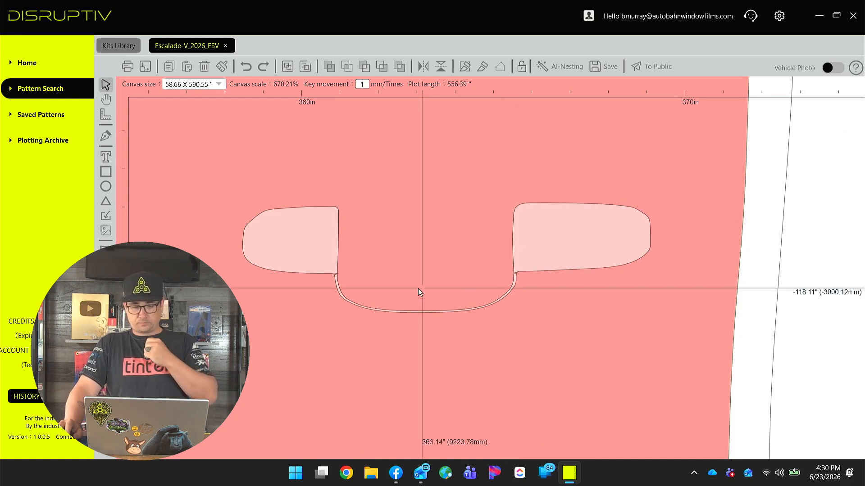
pyautogui.click(338, 285)
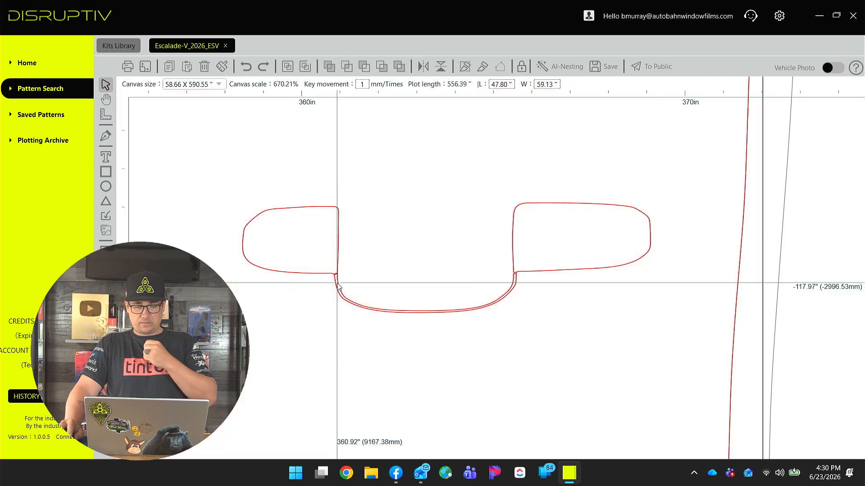
pyautogui.click(759, 309)
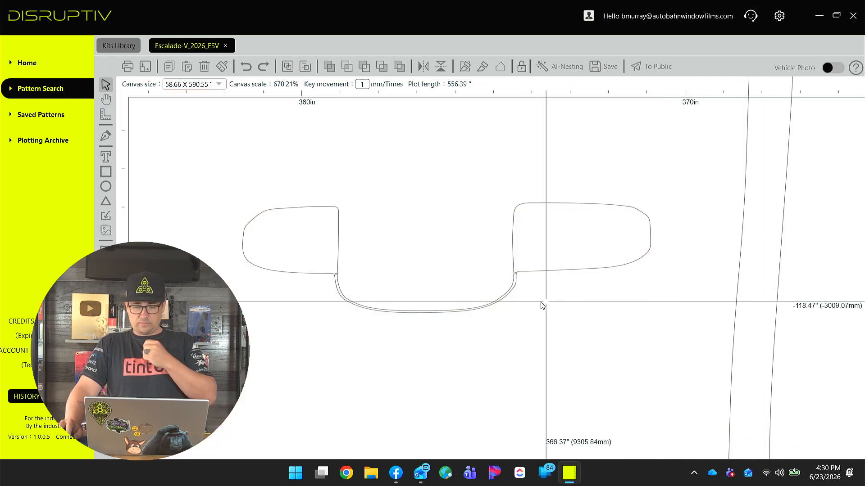
pyautogui.click(499, 304)
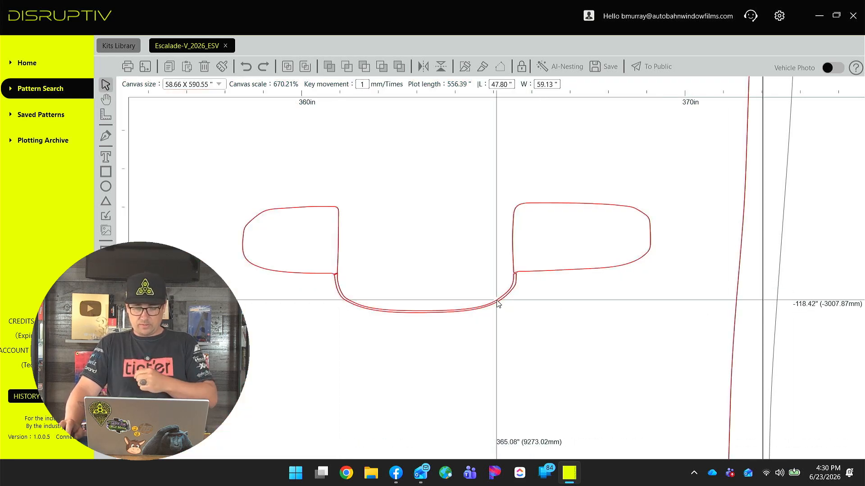
# Reselect the rear door panel and preview its fill again around the handle cutout.
pyautogui.scroll(-8, 743, 285)
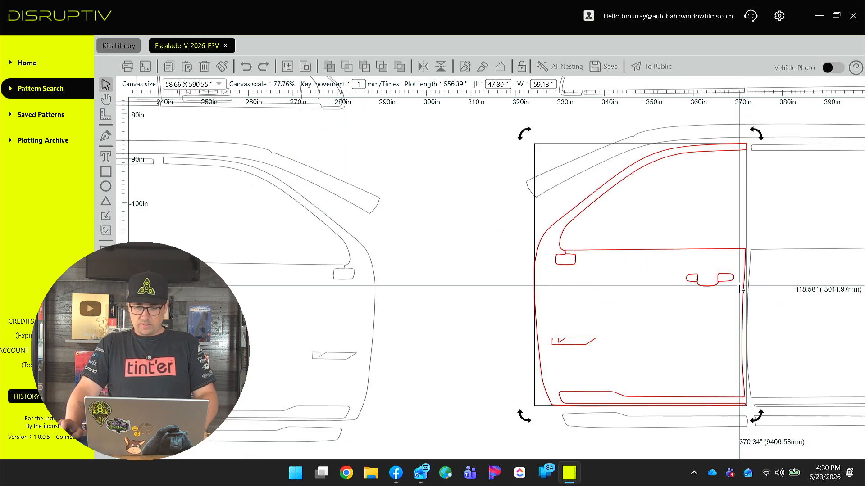
pyautogui.click(723, 232)
pyautogui.scroll(9, 653, 256)
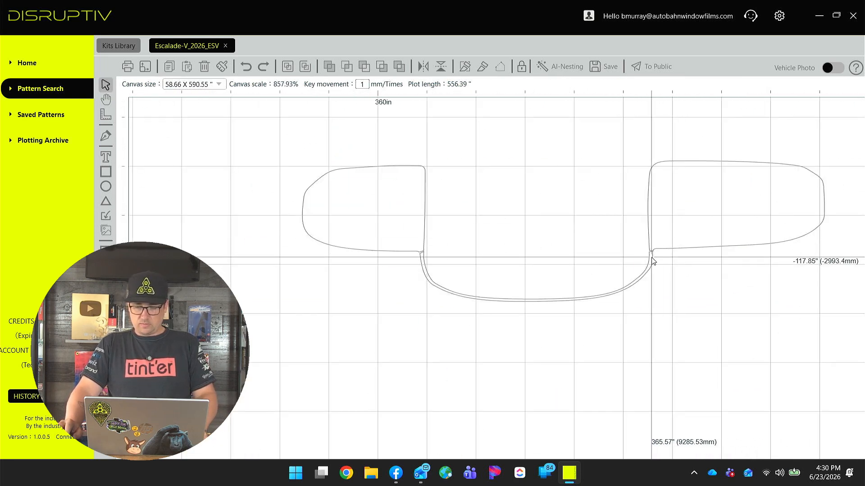
pyautogui.click(652, 262)
pyautogui.moveTo(650, 264); pyautogui.dragTo(570, 286)
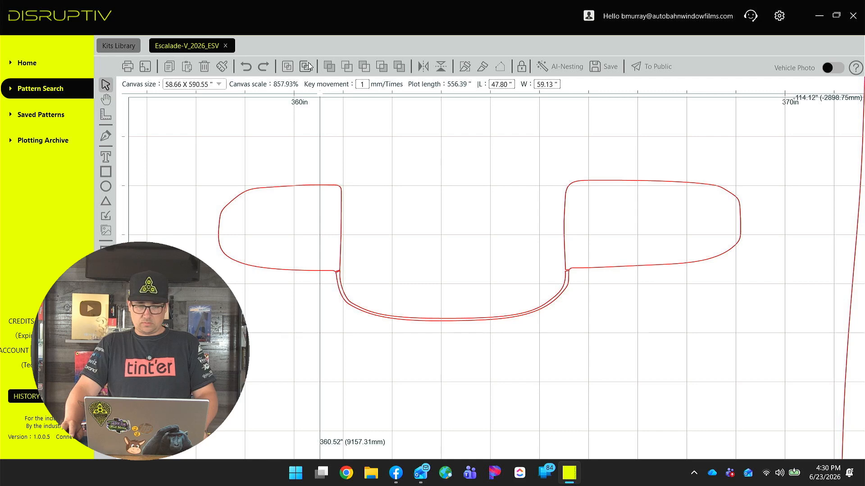
pyautogui.click(309, 66)
pyautogui.scroll(-2, 460, 239)
pyautogui.scroll(1, 514, 268)
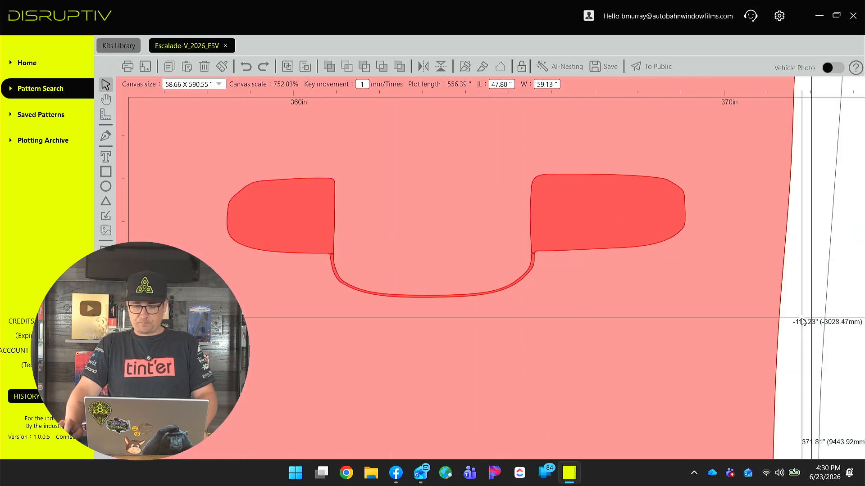
# Delete the curved connector between the two handle pockets and remove the leftover nodes at the right pocket's lower-left corner.
pyautogui.click(531, 270)
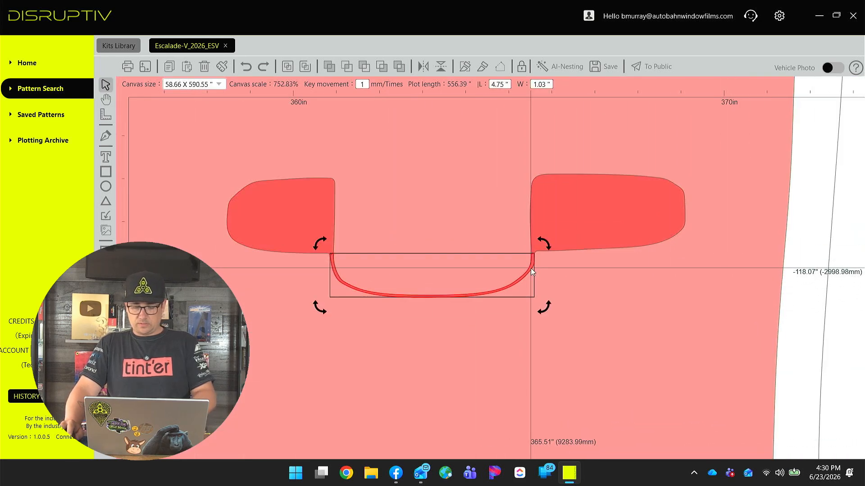
pyautogui.press('Delete')
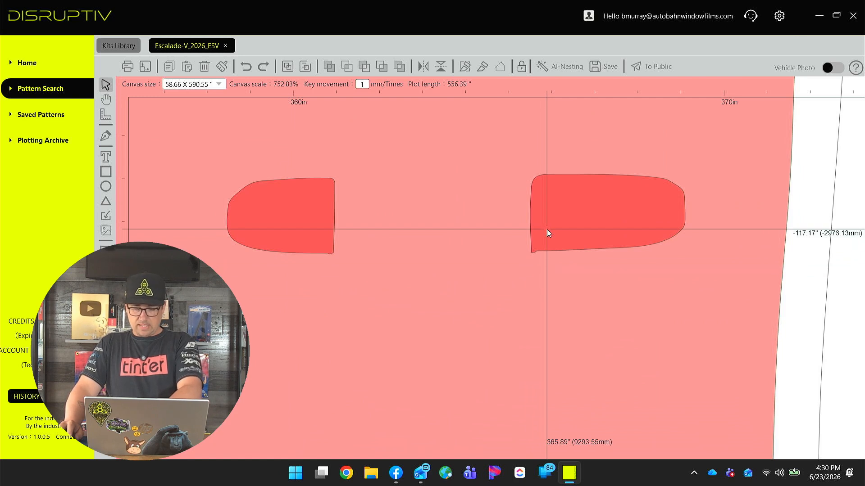
pyautogui.click(547, 231)
pyautogui.scroll(5, 545, 243)
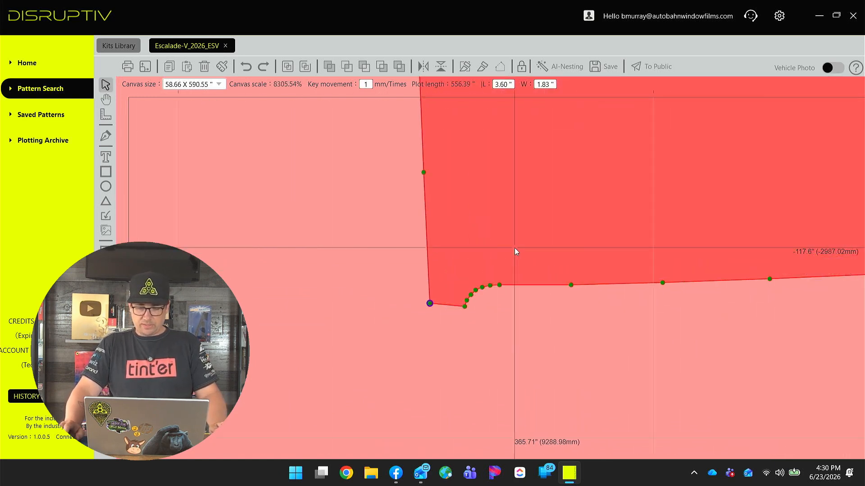
pyautogui.scroll(1, 516, 251)
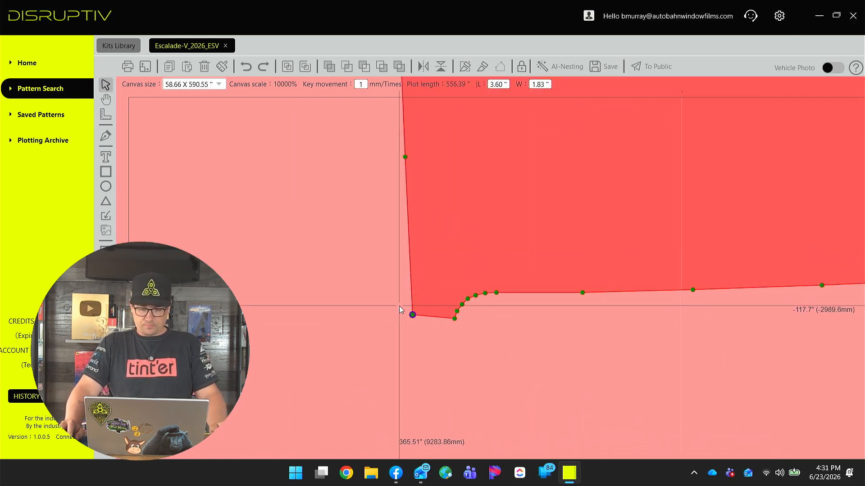
pyautogui.moveTo(397, 303); pyautogui.dragTo(432, 339)
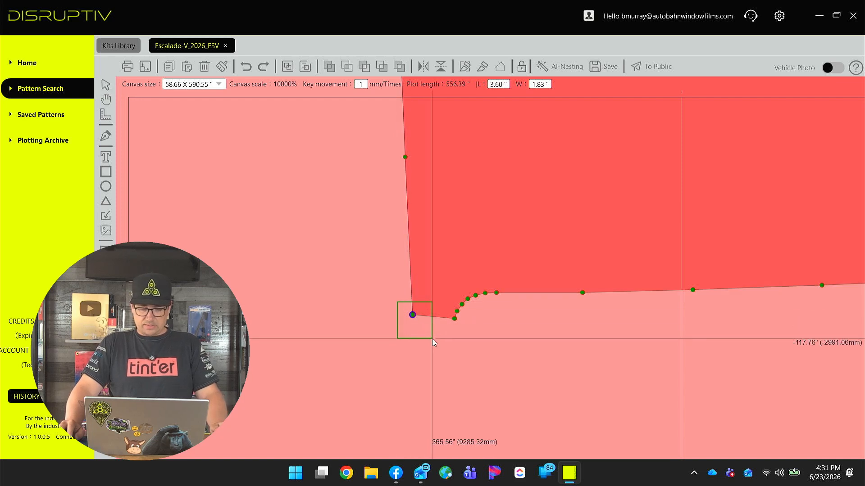
pyautogui.moveTo(413, 314); pyautogui.dragTo(412, 290)
pyautogui.moveTo(447, 335); pyautogui.dragTo(488, 289)
pyautogui.press('Delete')
# Delete the leftover nodes at the left handle pocket's lower-right corner.
pyautogui.scroll(-10, 491, 290)
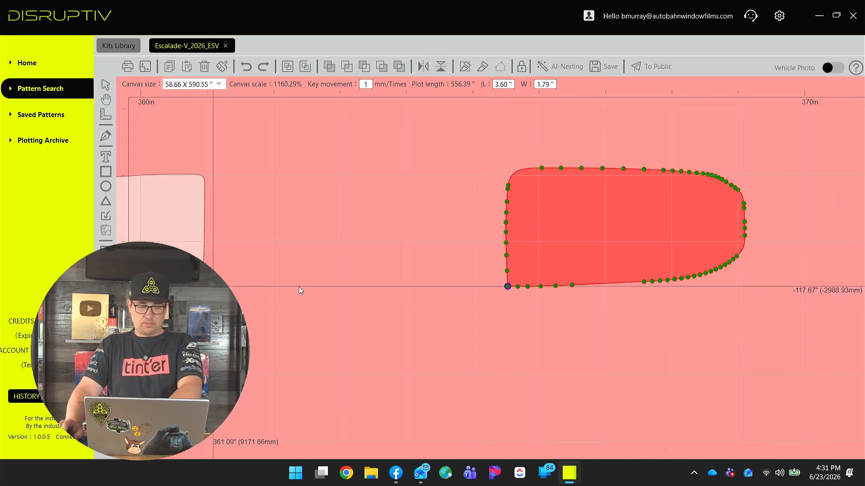
pyautogui.hscroll(-5, 249, 286)
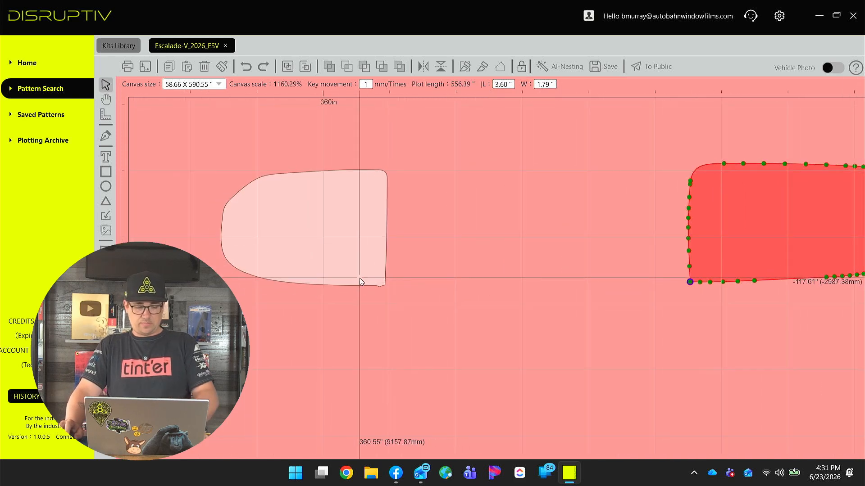
pyautogui.click(360, 277)
pyautogui.click(373, 283)
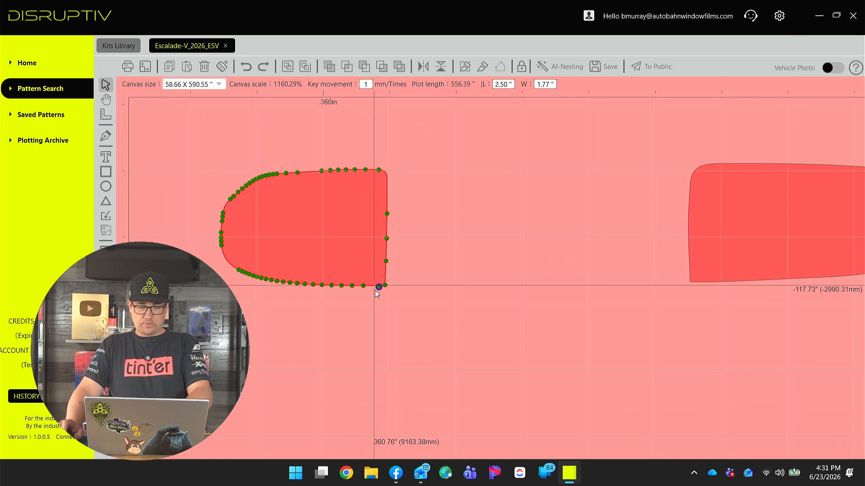
pyautogui.scroll(10, 373, 285)
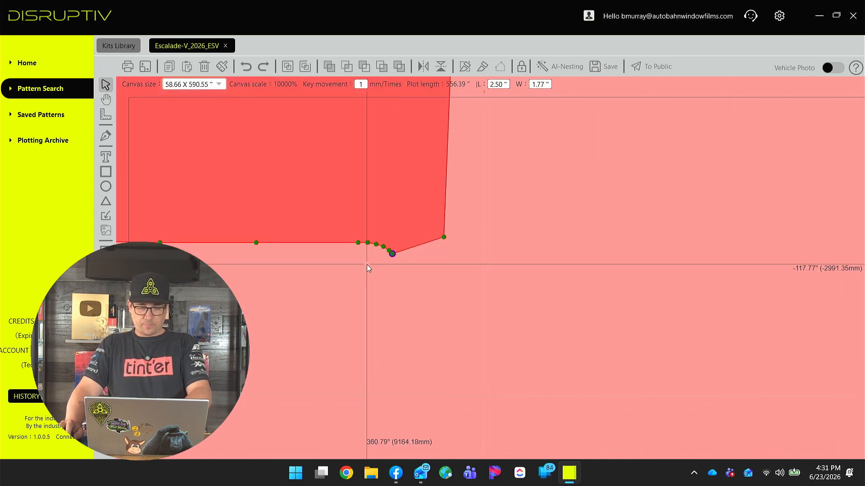
pyautogui.moveTo(366, 277); pyautogui.dragTo(404, 234)
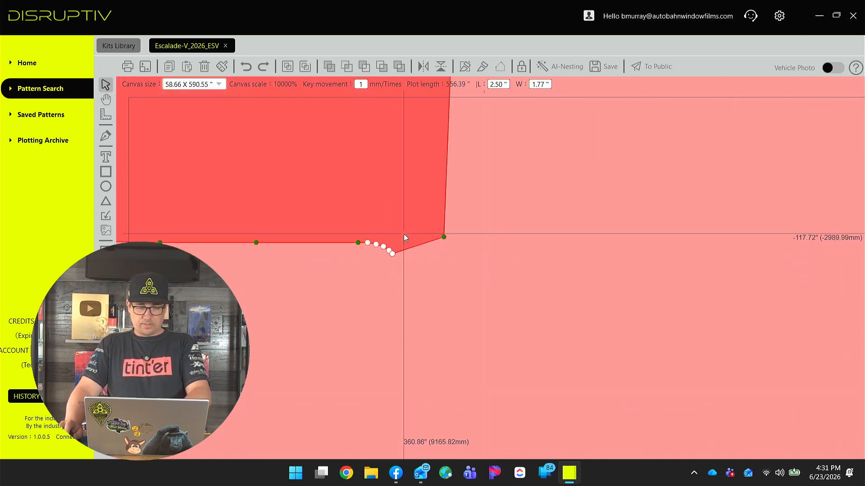
pyautogui.press('Delete')
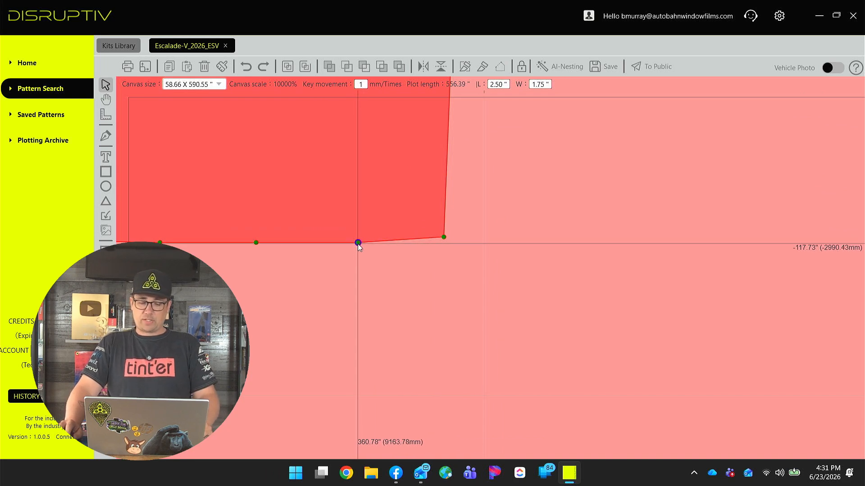
# Offset the left handle pocket inward by 0.25 inch with Edge Expansion.
pyautogui.scroll(-5, 358, 243)
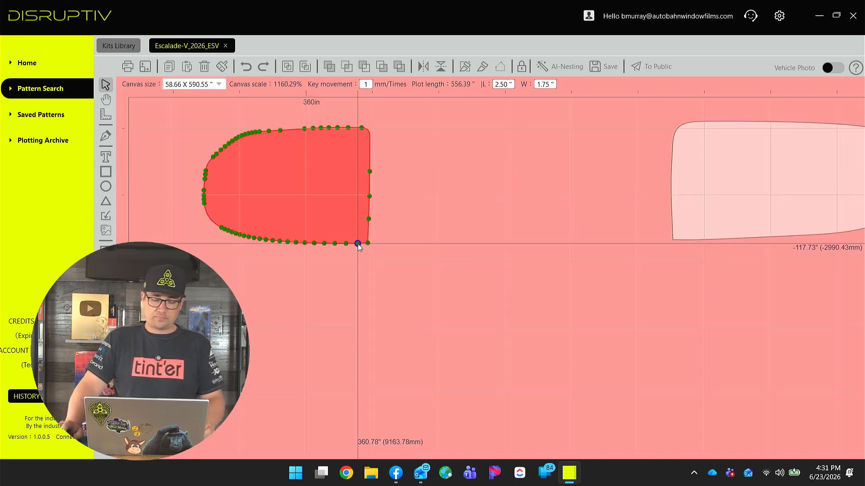
pyautogui.scroll(-1, 358, 243)
pyautogui.scroll(5, 358, 243)
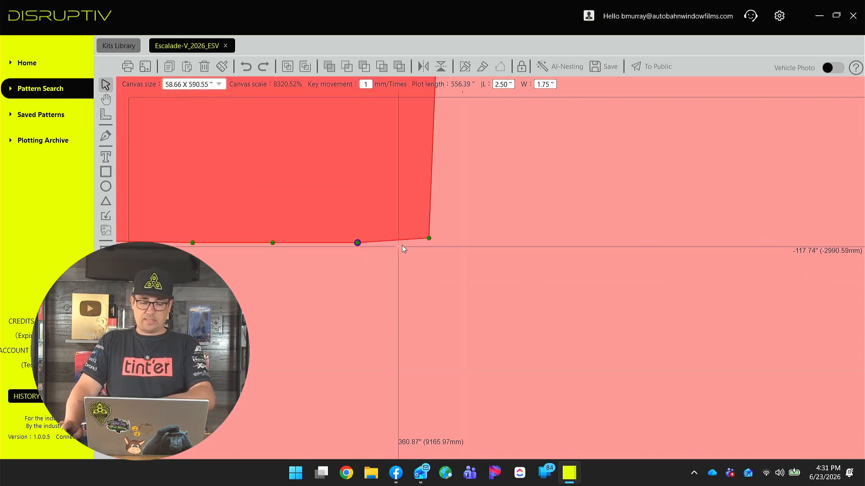
pyautogui.scroll(-5, 414, 238)
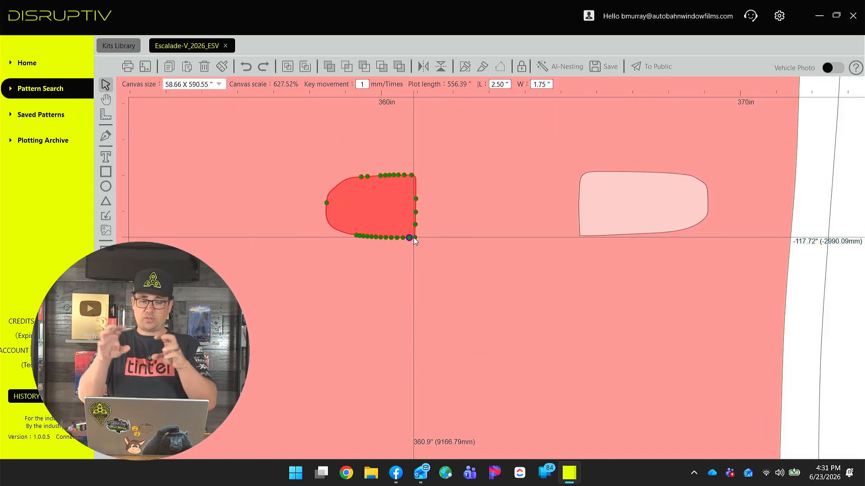
pyautogui.press('Escape')
pyautogui.click(392, 213)
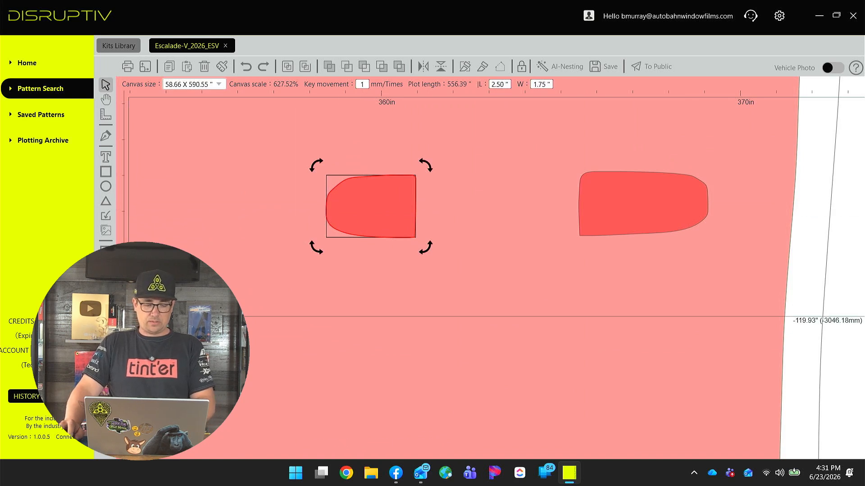
pyautogui.click(106, 314)
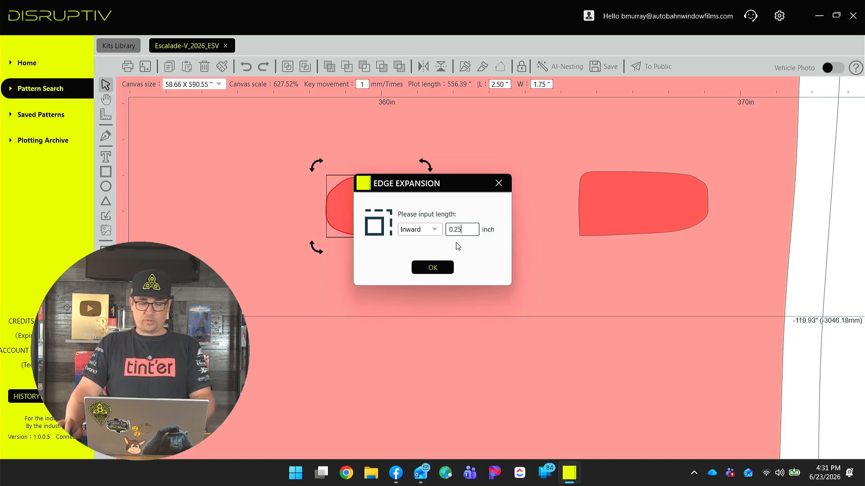
pyautogui.click(434, 268)
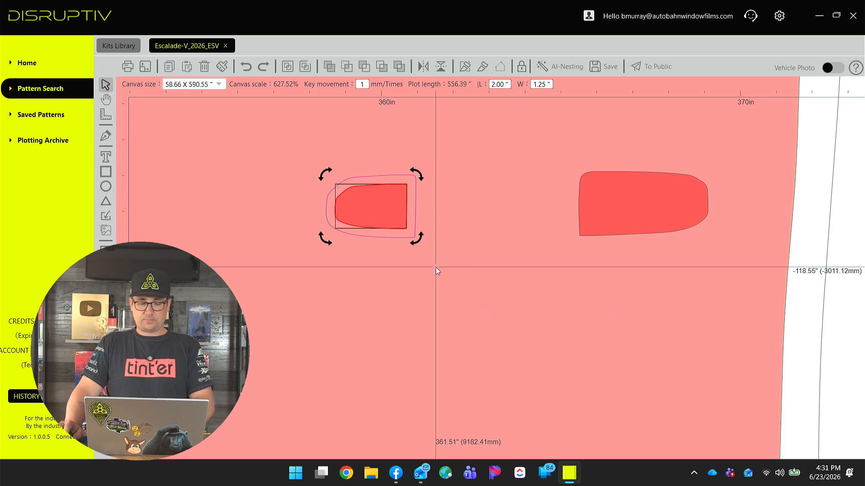
# Offset the right handle pocket inward by 0.25 inch with Edge Expansion.
pyautogui.click(643, 197)
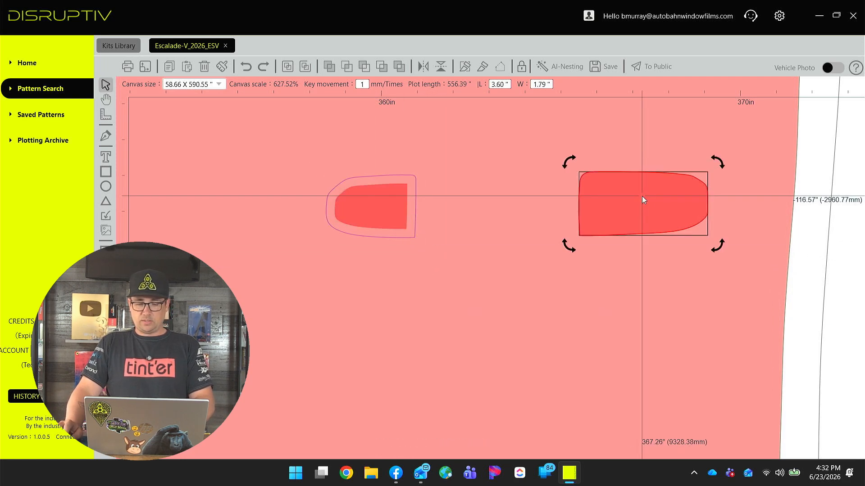
pyautogui.click(106, 319)
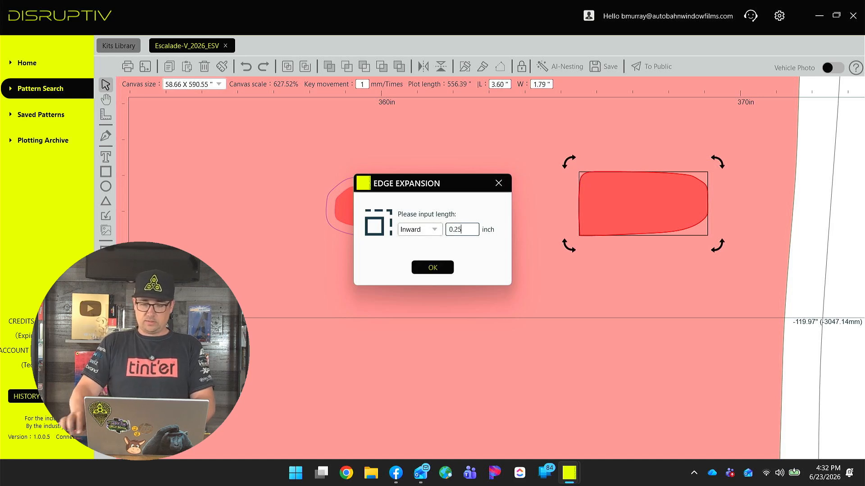
pyautogui.click(442, 267)
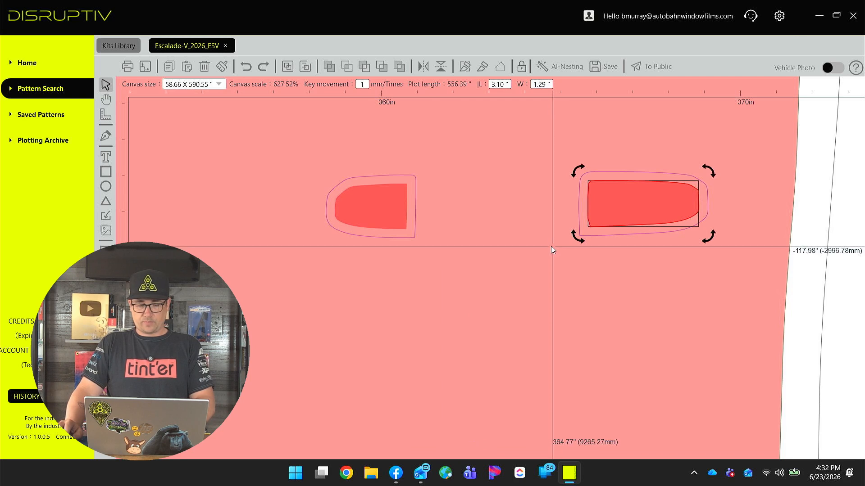
# Select the door panel, check its handle and trim cutouts, and turn off the fill preview.
pyautogui.scroll(-5, 541, 252)
pyautogui.click(533, 277)
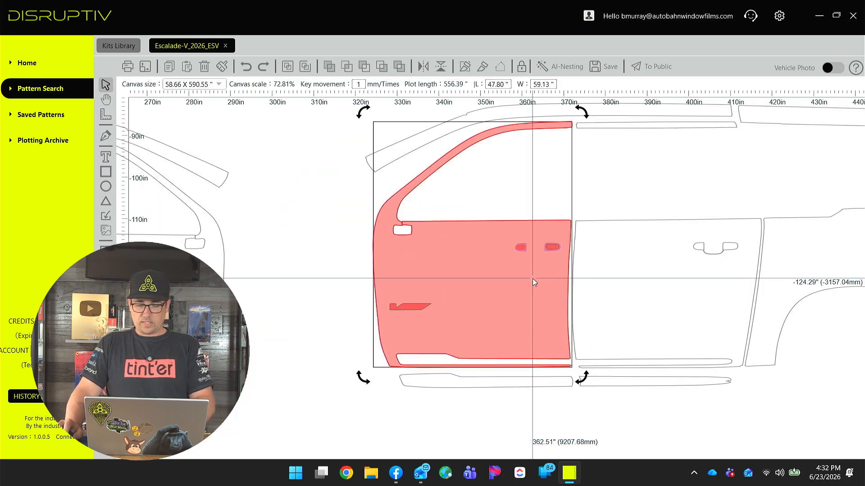
pyautogui.scroll(2, 472, 282)
pyautogui.scroll(1, 471, 283)
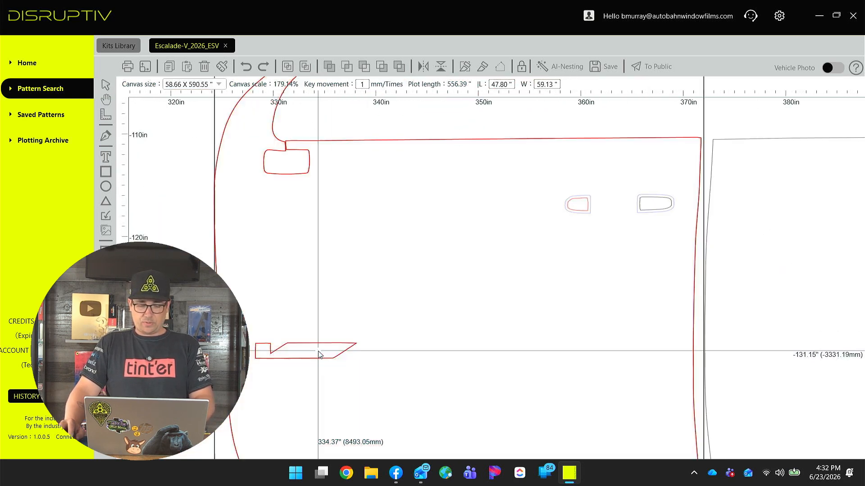
pyautogui.scroll(-3, 317, 333)
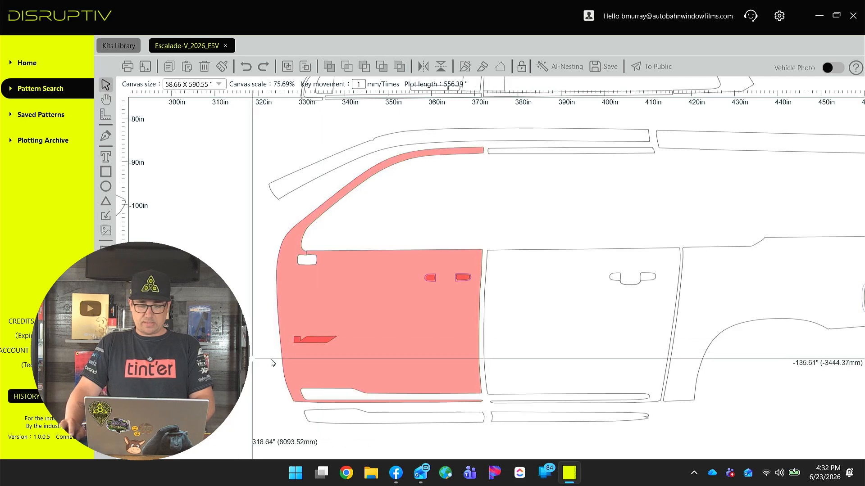
pyautogui.click(317, 339)
pyautogui.keyDown('shift'); pyautogui.click(430, 278); pyautogui.keyUp('shift')
pyautogui.keyDown('shift'); pyautogui.click(462, 278); pyautogui.keyUp('shift')
pyautogui.keyDown('shift'); pyautogui.click(390, 359); pyautogui.keyUp('shift')
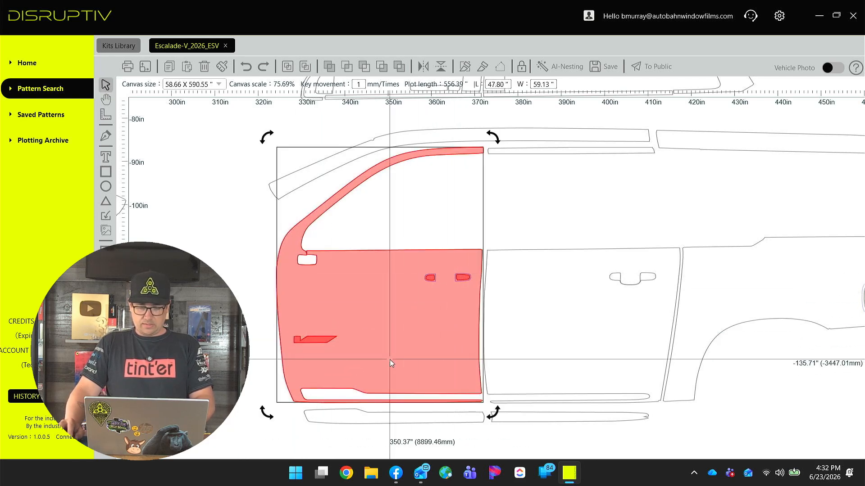
pyautogui.click(287, 66)
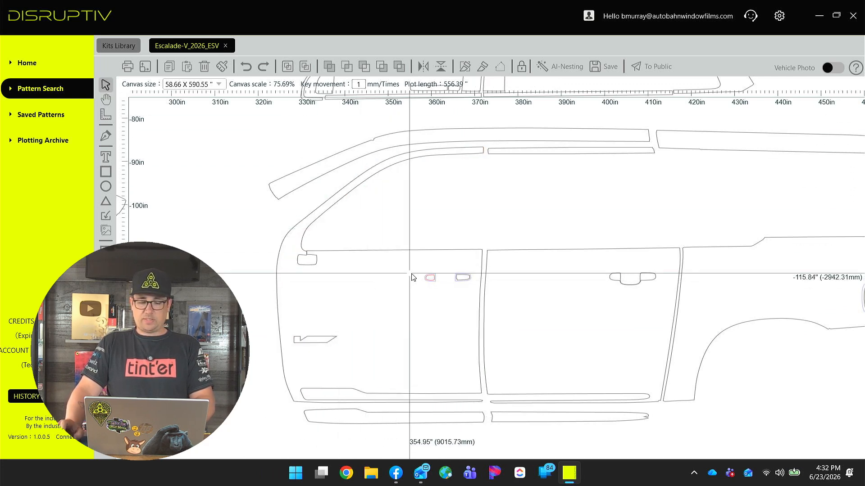
pyautogui.scroll(8, 411, 276)
pyautogui.scroll(-6, 411, 303)
pyautogui.moveTo(383, 336); pyautogui.dragTo(412, 315)
pyautogui.hotkey('ctrl', 'z')
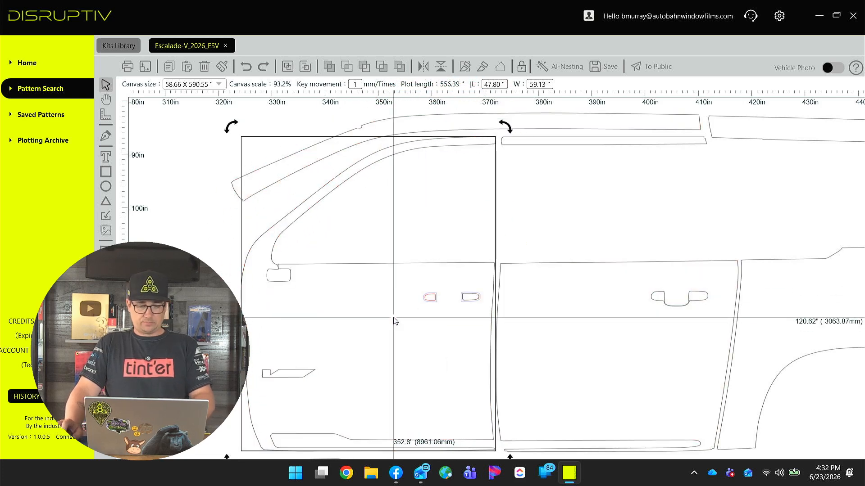
# Select the nodes along the door's front lower corner curve and reshape it into a smoother curve.
pyautogui.scroll(8, 274, 269)
pyautogui.scroll(5, 275, 272)
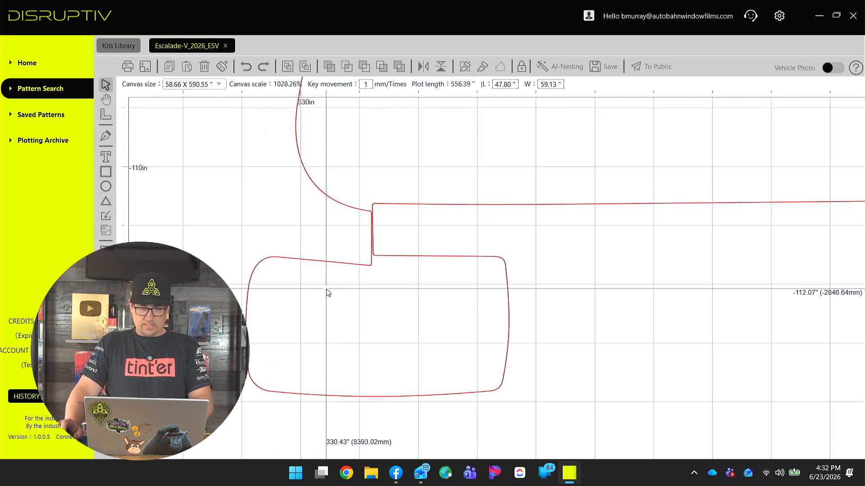
pyautogui.scroll(2, 328, 291)
pyautogui.scroll(2, 341, 266)
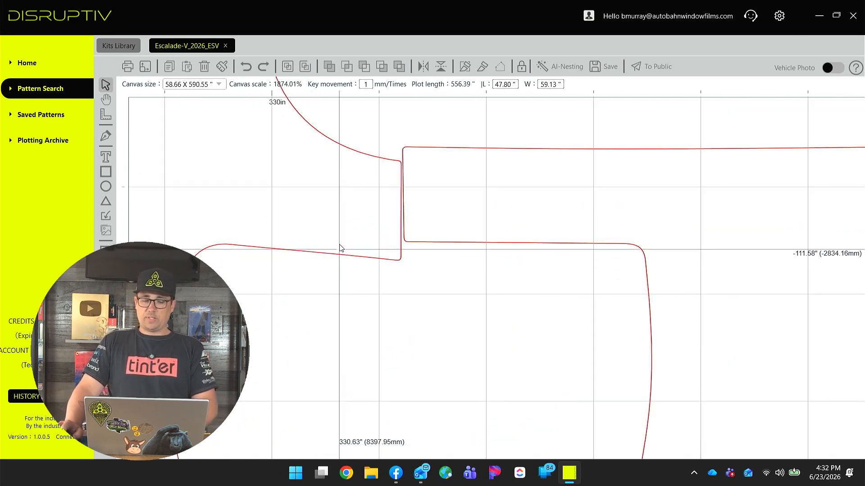
pyautogui.scroll(-4, 341, 256)
pyautogui.scroll(1, 345, 279)
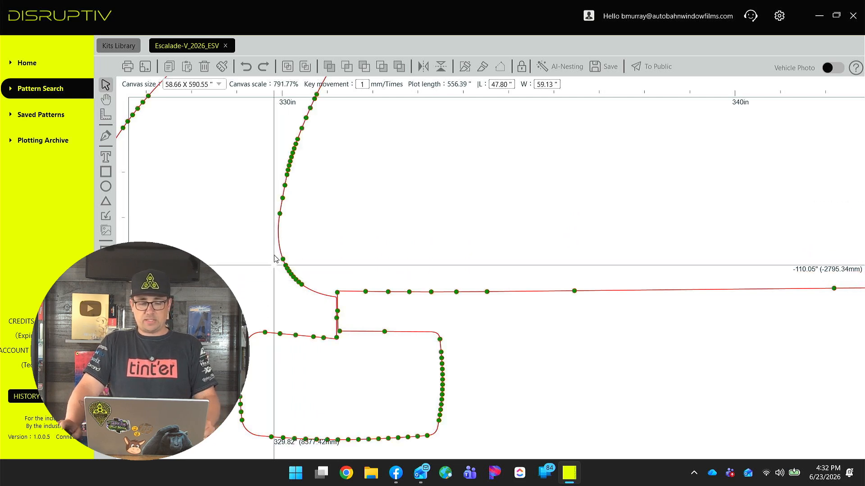
pyautogui.scroll(5, 273, 245)
pyautogui.moveTo(260, 200); pyautogui.dragTo(263, 297)
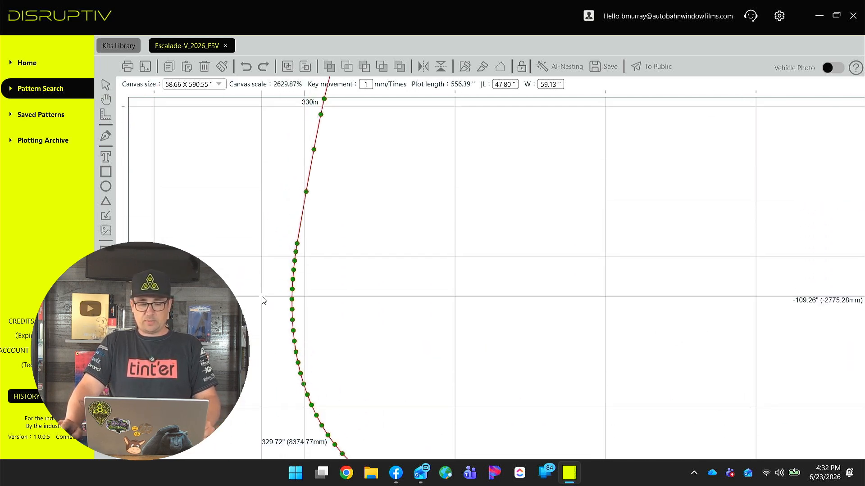
pyautogui.scroll(-3, 314, 241)
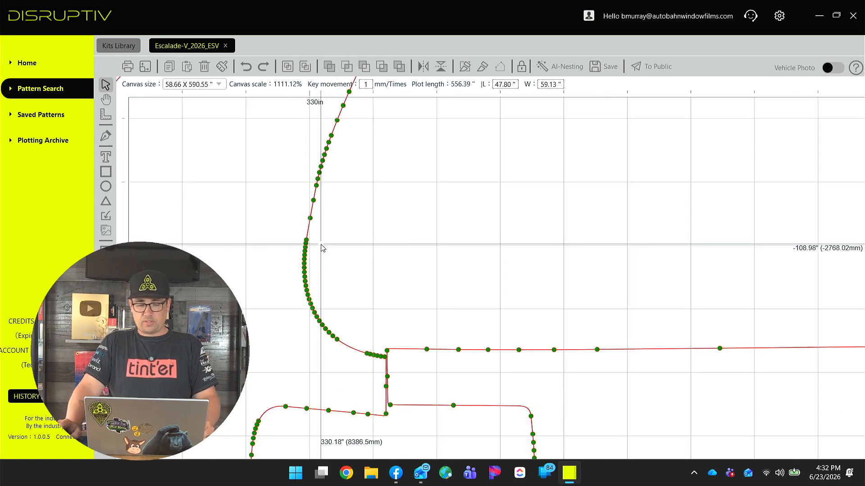
pyautogui.scroll(1, 321, 248)
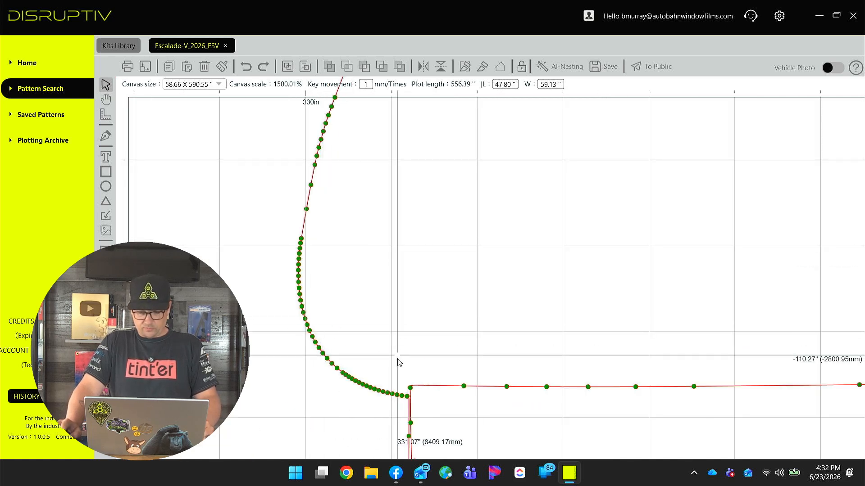
pyautogui.moveTo(413, 402); pyautogui.dragTo(271, 235)
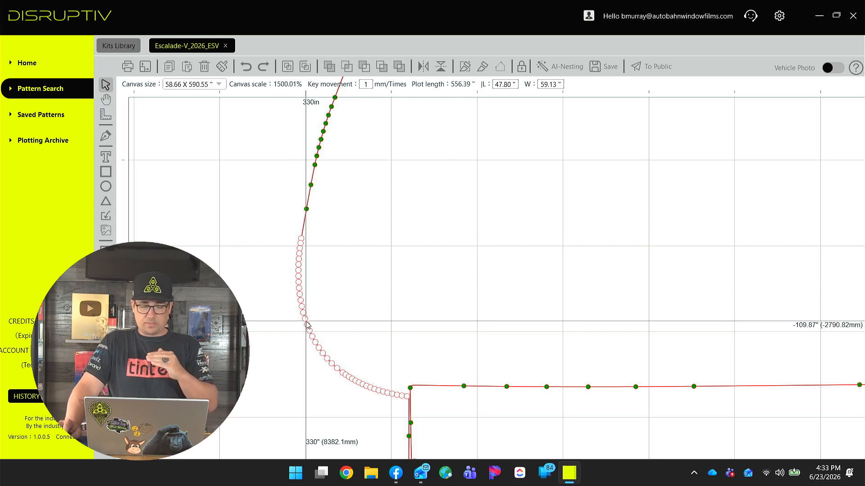
pyautogui.moveTo(305, 324)
pyautogui.mouseDown()
pyautogui.moveTo(306, 290)
pyautogui.moveTo(315, 318)
pyautogui.moveTo(310, 296)
pyautogui.moveTo(306, 324)
pyautogui.moveTo(306, 311)
pyautogui.mouseUp()
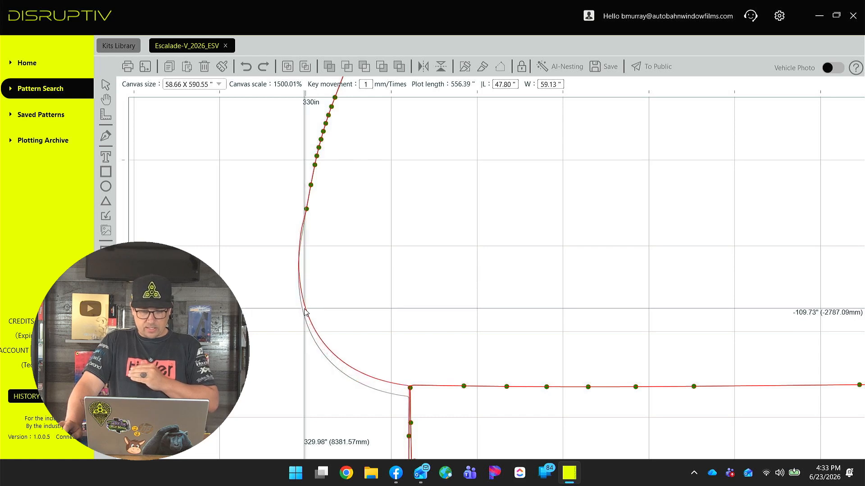
pyautogui.moveTo(305, 311); pyautogui.dragTo(292, 314)
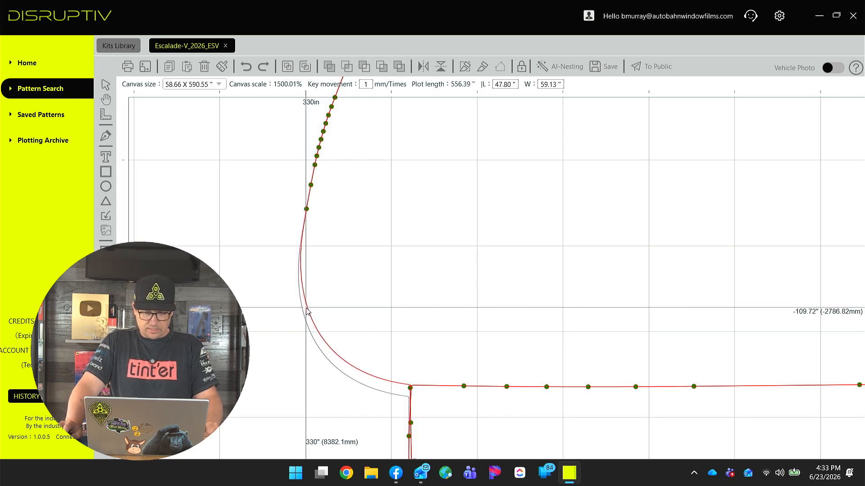
# Zoom in and examine where the door panel's front lower corner meets the panel below it.
pyautogui.click(349, 287)
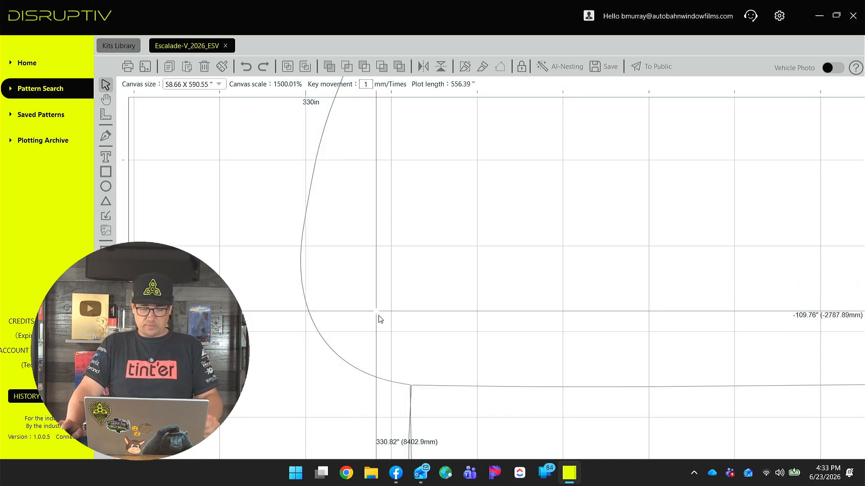
pyautogui.scroll(-2, 385, 331)
pyautogui.scroll(4, 411, 392)
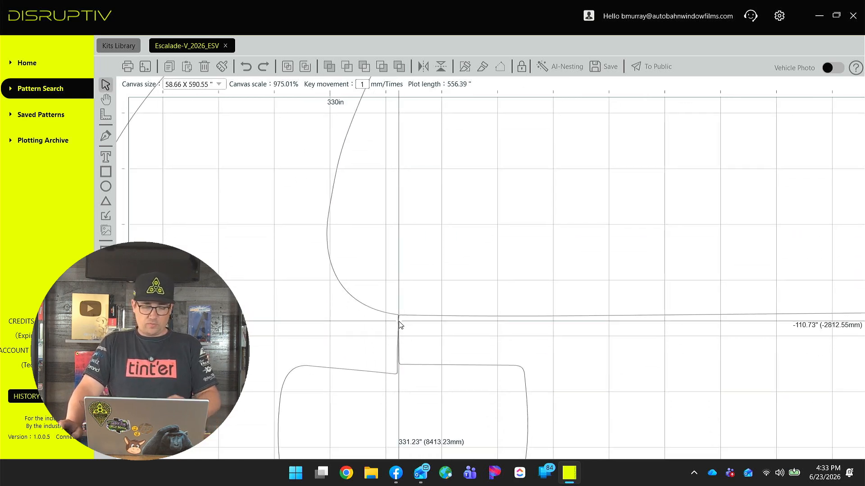
pyautogui.scroll(-3, 411, 320)
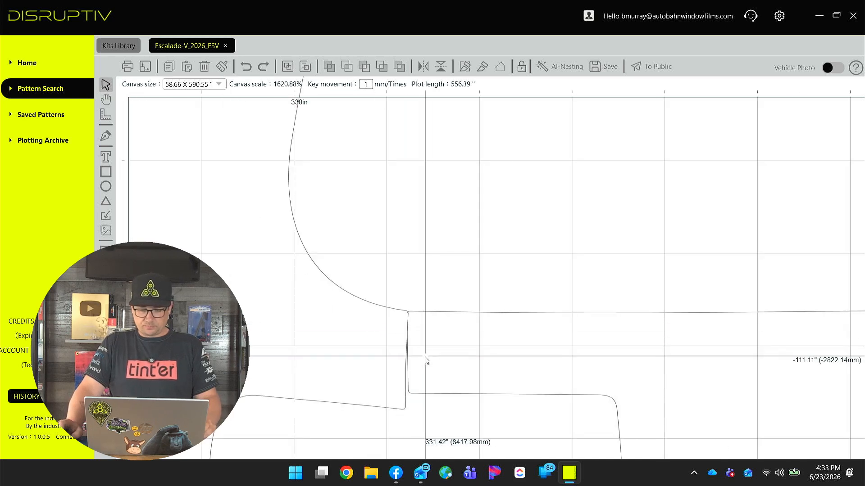
pyautogui.scroll(2, 425, 266)
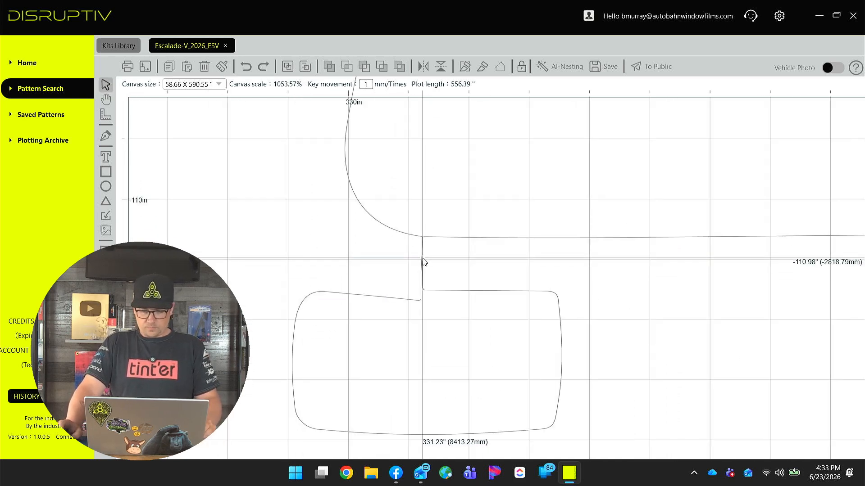
pyautogui.scroll(-1, 419, 261)
pyautogui.scroll(-1, 457, 255)
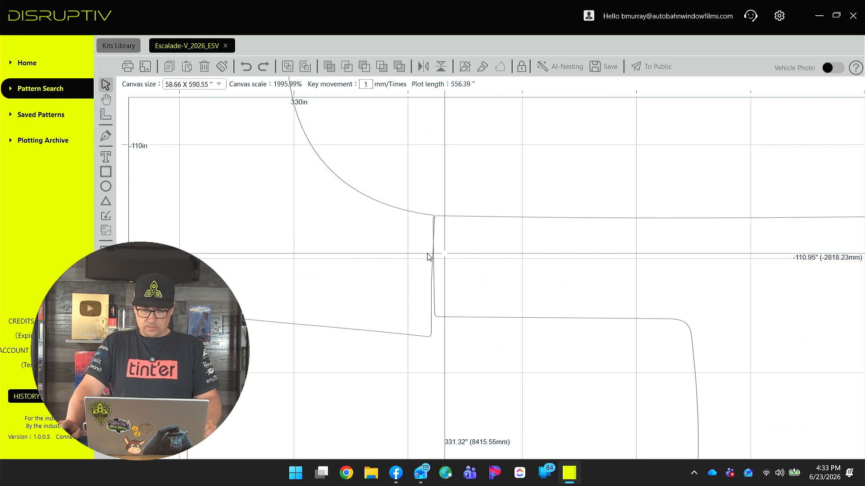
pyautogui.click(418, 231)
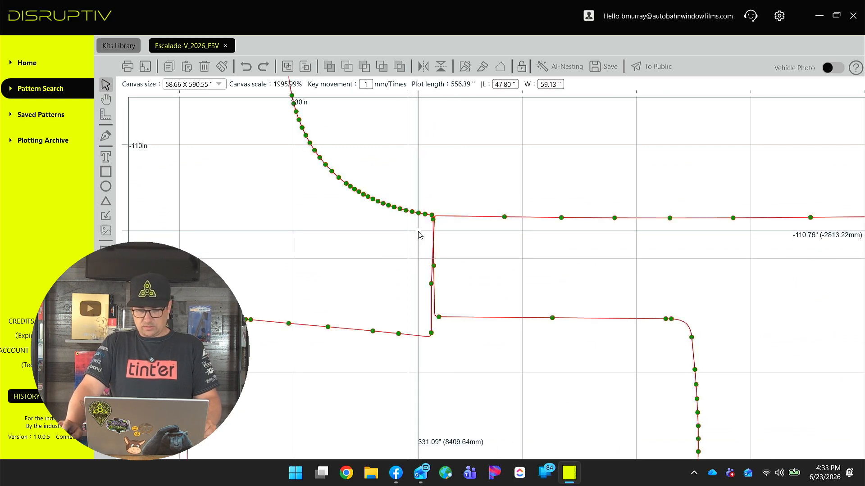
pyautogui.click(452, 254)
pyautogui.scroll(-2, 451, 266)
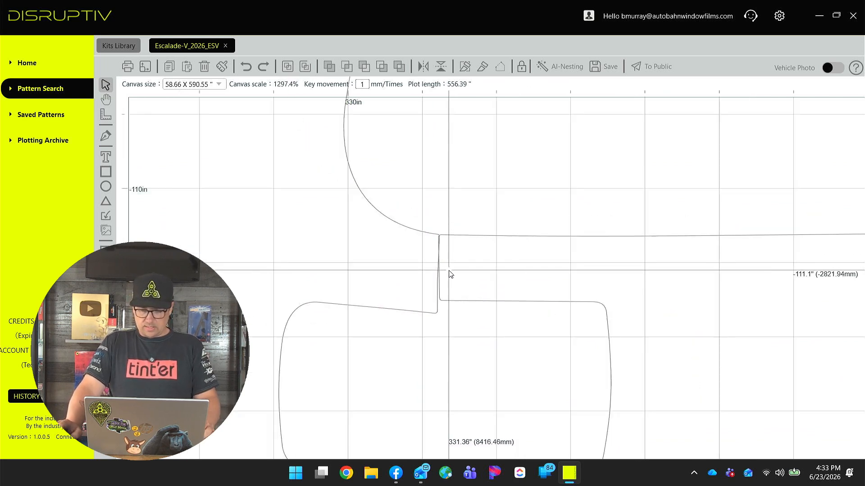
pyautogui.scroll(3, 449, 278)
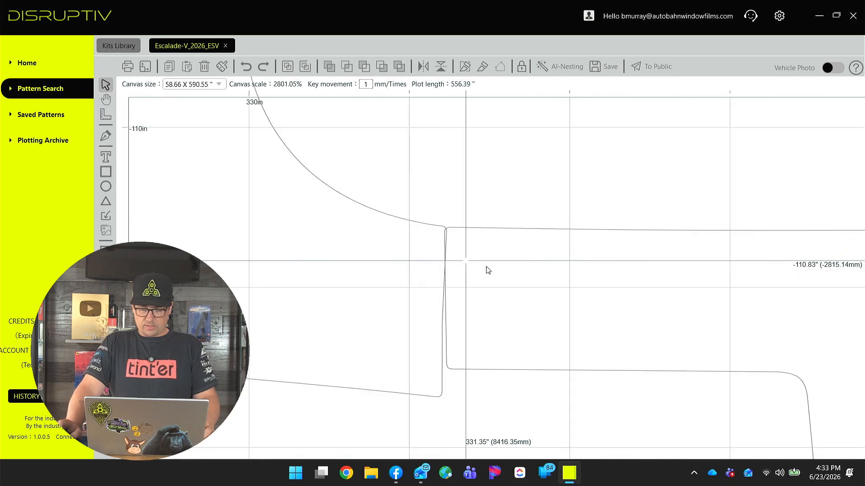
pyautogui.click(465, 269)
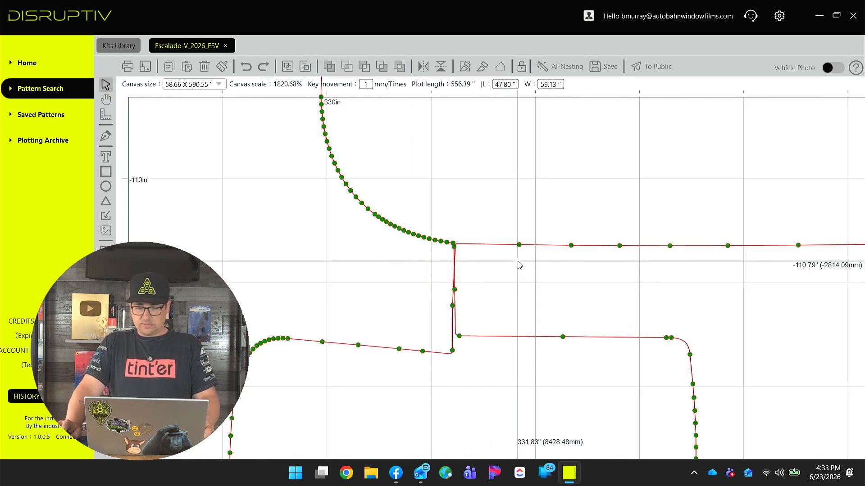
pyautogui.moveTo(470, 280); pyautogui.dragTo(438, 321)
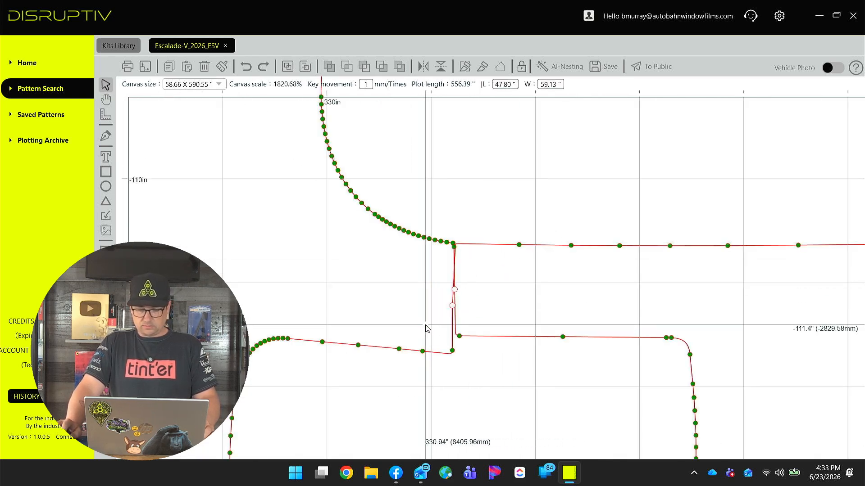
pyautogui.click(482, 228)
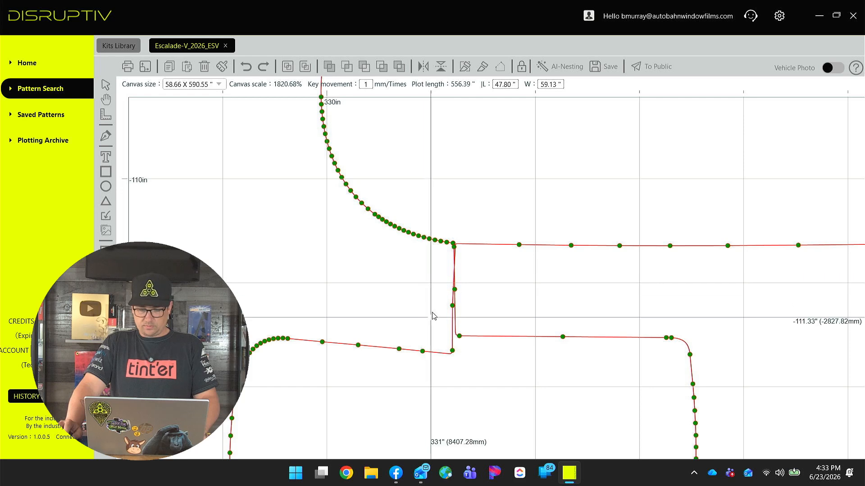
pyautogui.moveTo(433, 300); pyautogui.dragTo(498, 305)
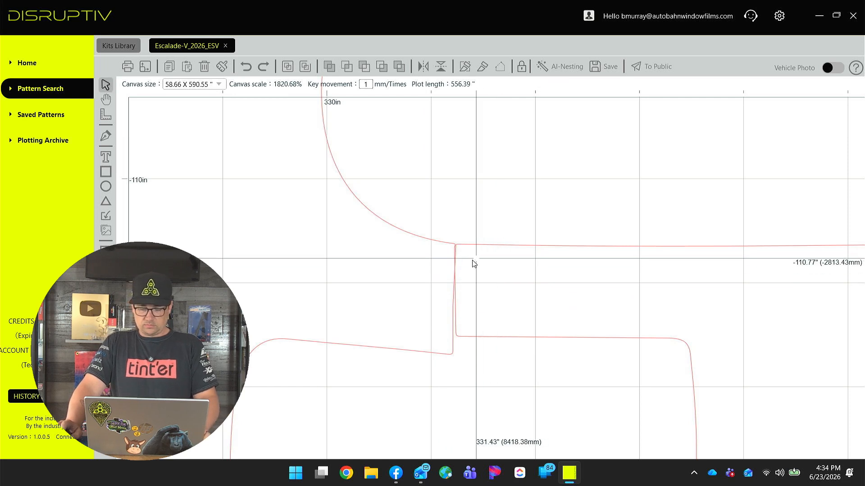
pyautogui.scroll(-10, 464, 243)
pyautogui.click(433, 272)
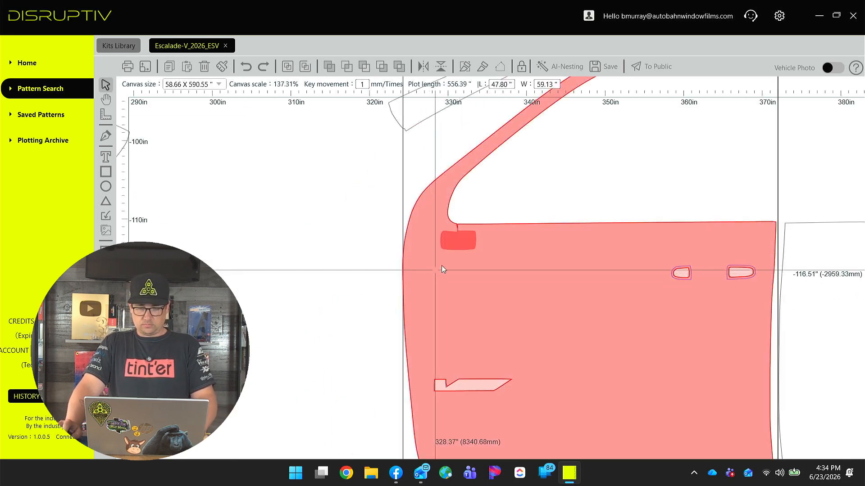
# Edit the door panel's nodes and delete the stray nodes forming a small spike at its front lower corner.
pyautogui.doubleClick(451, 264)
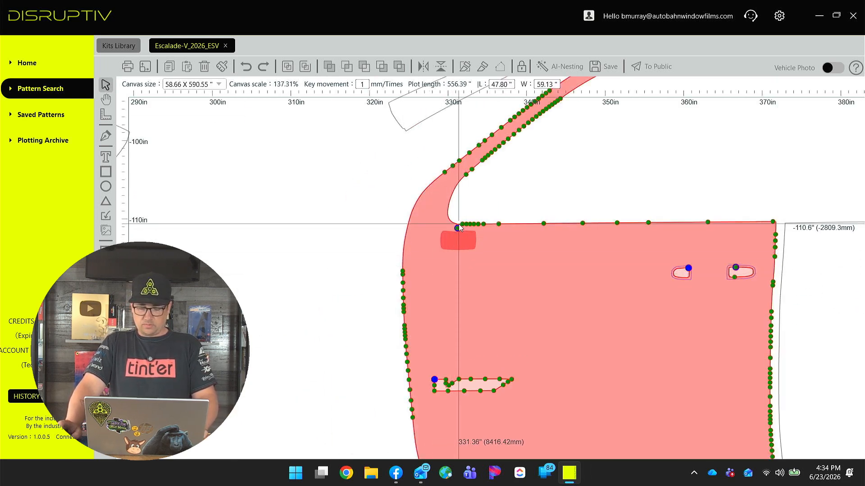
pyautogui.scroll(15, 458, 224)
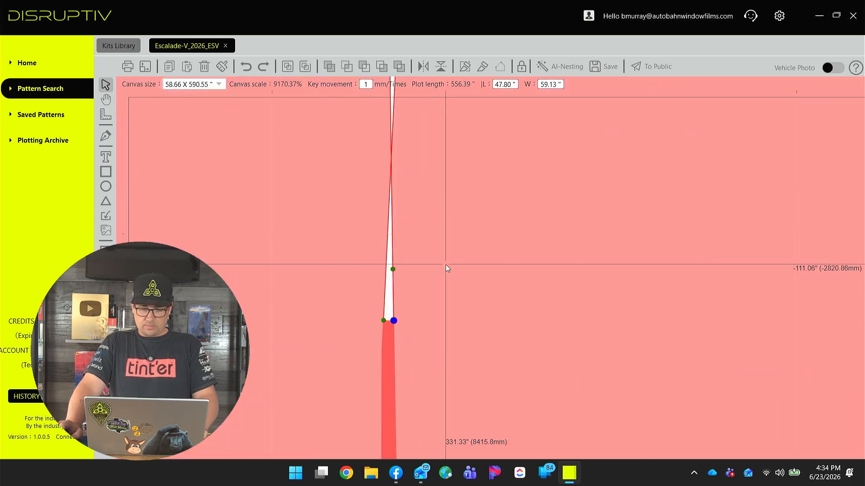
pyautogui.scroll(-6, 404, 326)
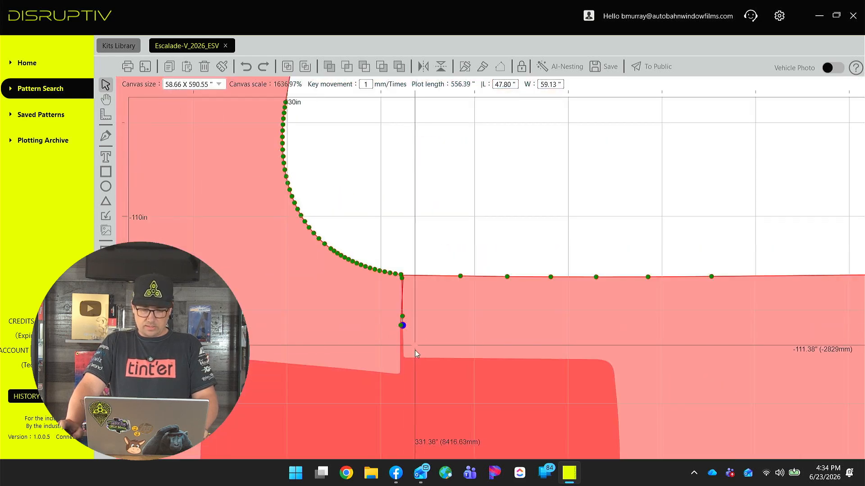
pyautogui.scroll(-2, 415, 353)
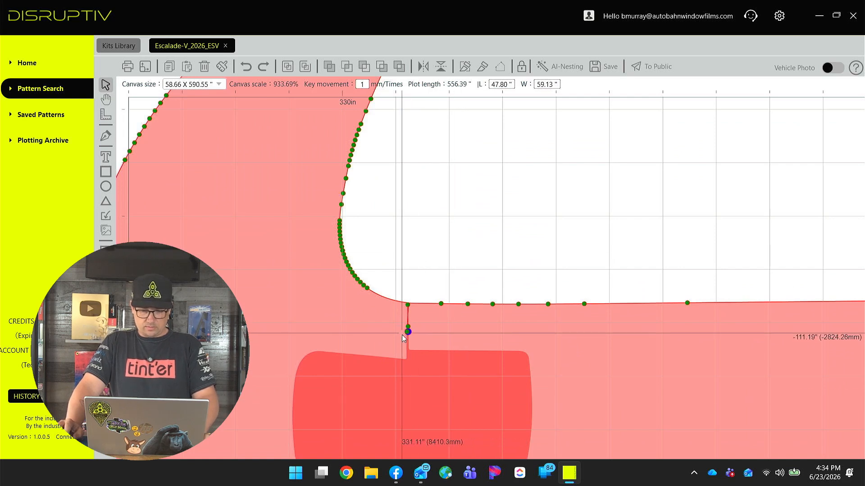
pyautogui.scroll(6, 402, 337)
pyautogui.moveTo(405, 323); pyautogui.dragTo(460, 130)
pyautogui.press('Delete')
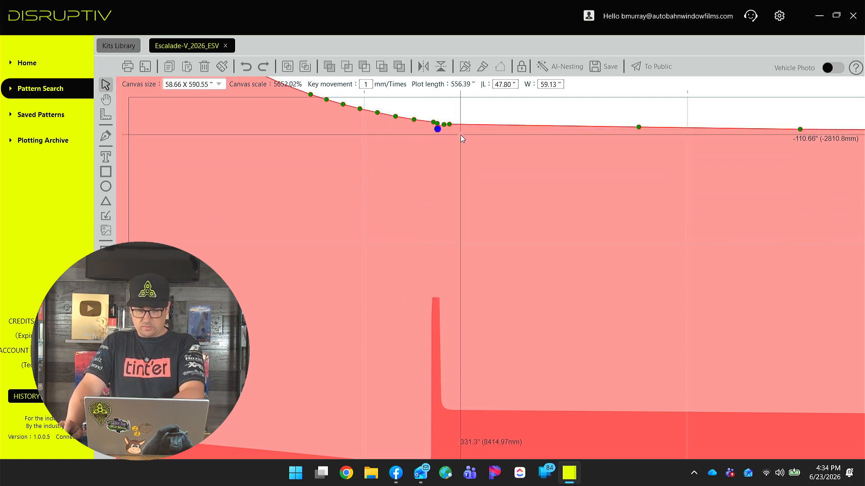
pyautogui.moveTo(453, 132); pyautogui.dragTo(380, 229)
pyautogui.scroll(3, 374, 226)
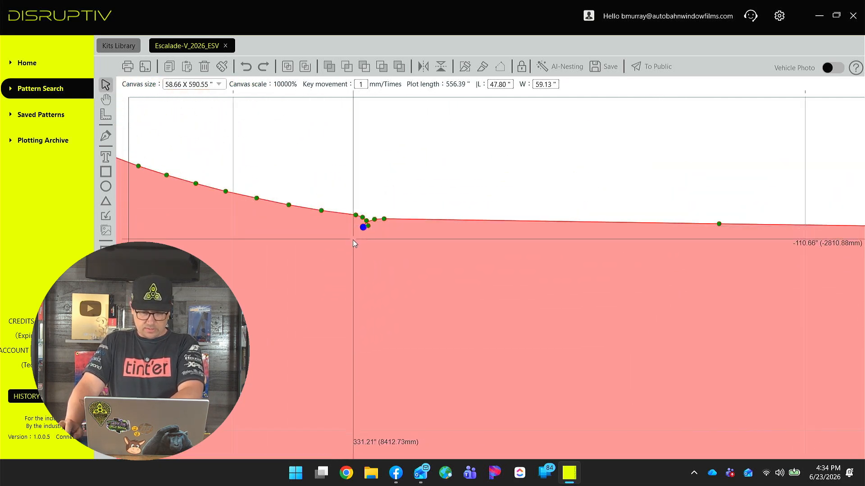
pyautogui.moveTo(358, 239); pyautogui.dragTo(377, 212)
pyautogui.press('Delete')
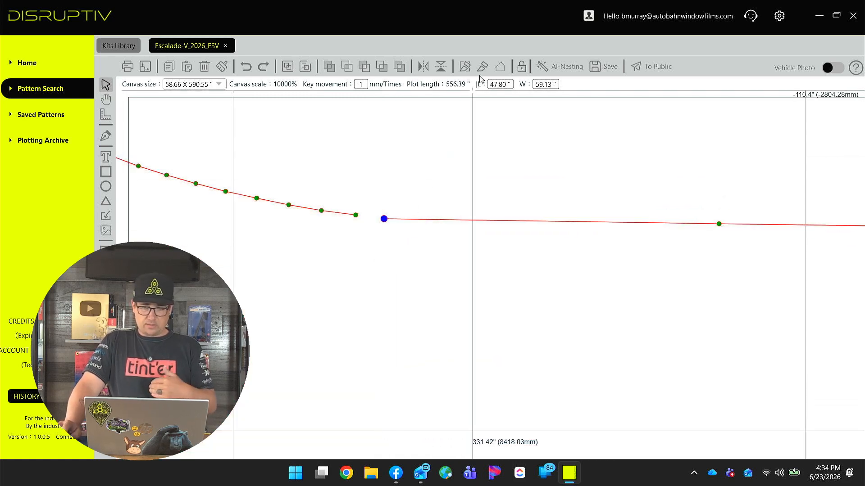
# Turn the fill preview back on and select the panel below the door corner.
pyautogui.scroll(-5, 352, 286)
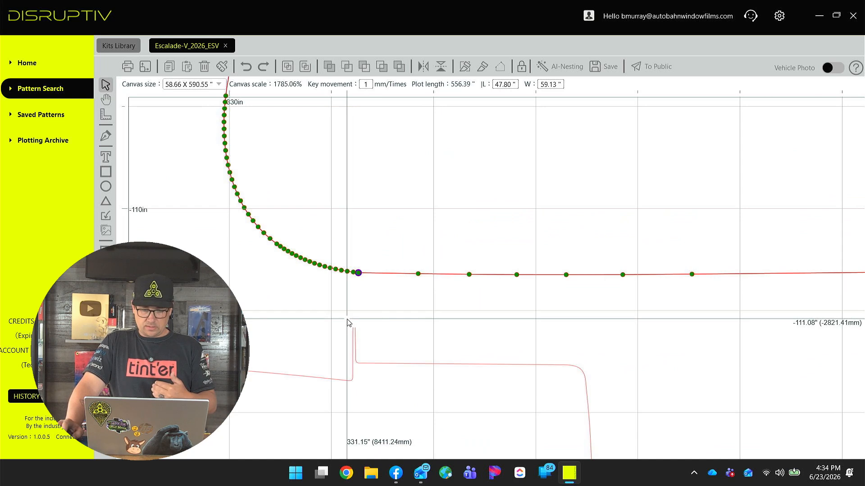
pyautogui.moveTo(392, 246); pyautogui.dragTo(445, 143)
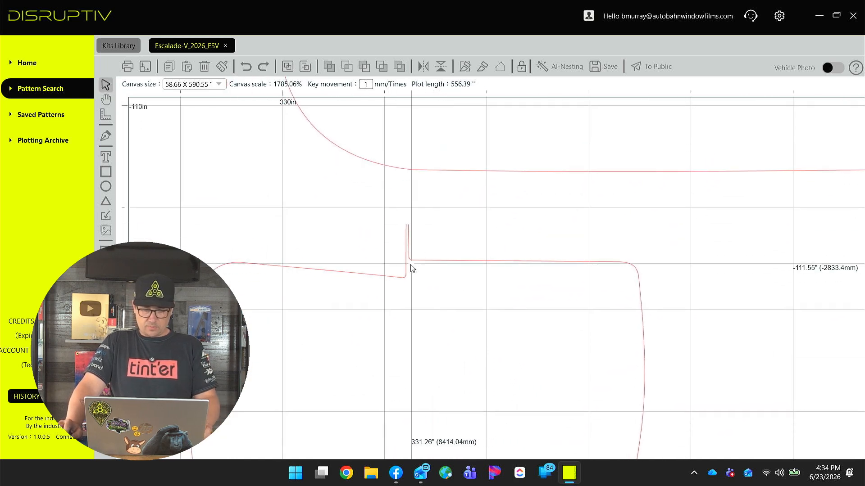
pyautogui.click(407, 254)
pyautogui.press('f')
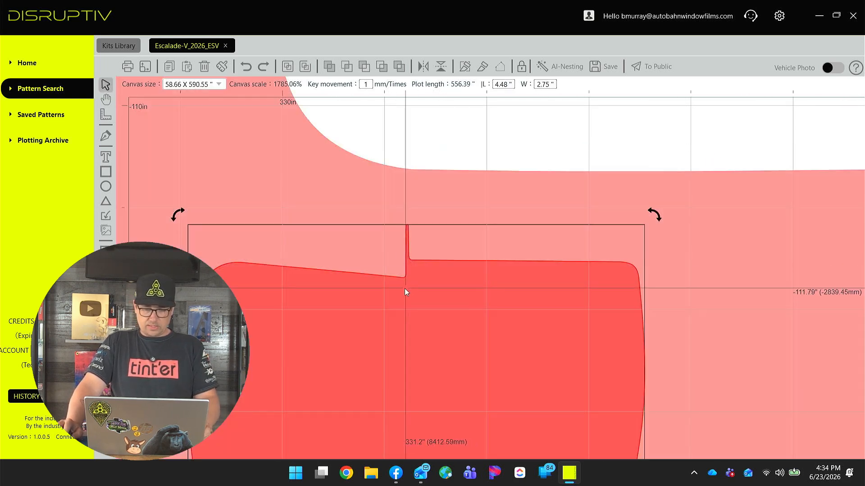
pyautogui.click(389, 269)
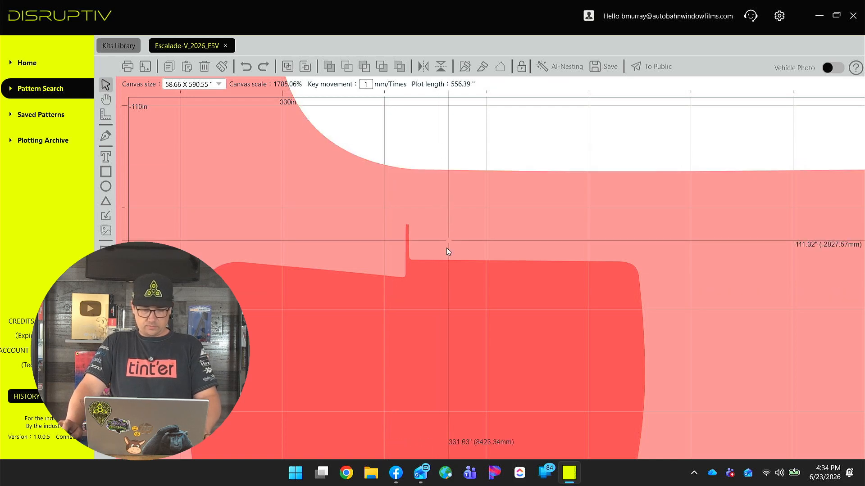
# Edit the lower panel's nodes and delete the upward spike on its top edge next to the door corner.
pyautogui.click(412, 292)
pyautogui.doubleClick(410, 292)
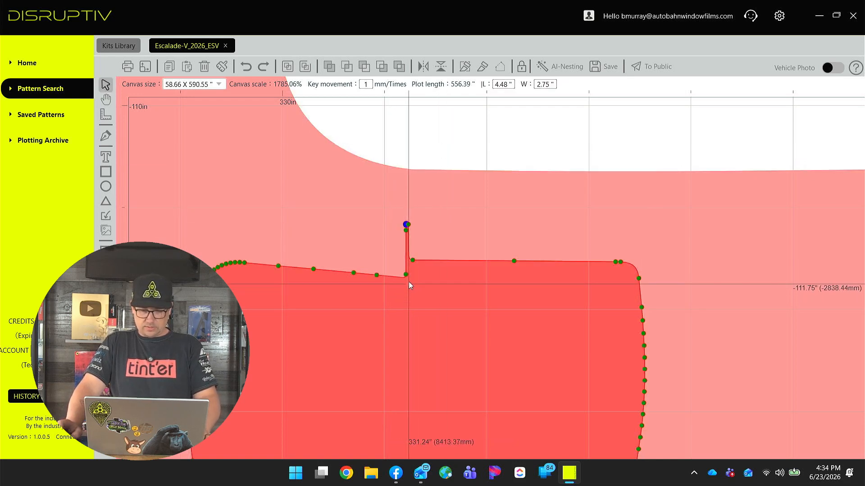
pyautogui.scroll(6, 404, 242)
pyautogui.moveTo(380, 144); pyautogui.dragTo(444, 297)
pyautogui.moveTo(441, 331); pyautogui.dragTo(440, 331)
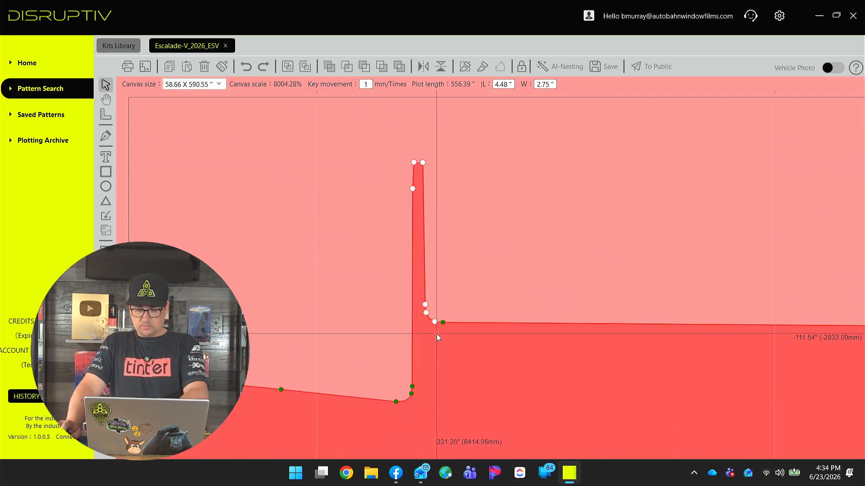
pyautogui.press('Delete')
pyautogui.scroll(-1, 406, 367)
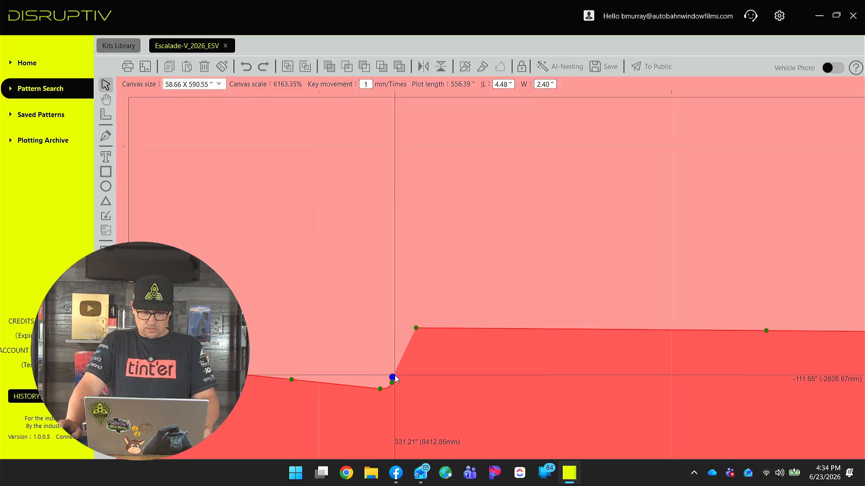
pyautogui.moveTo(410, 370); pyautogui.dragTo(371, 403)
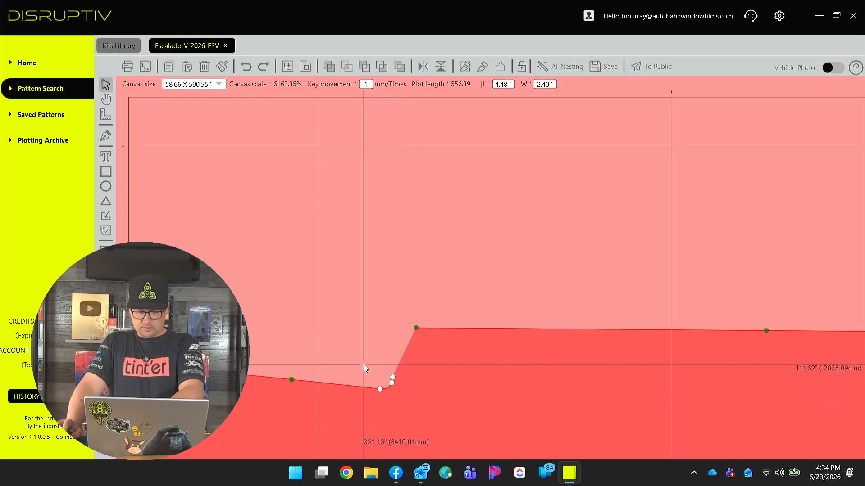
pyautogui.moveTo(409, 376); pyautogui.dragTo(388, 385)
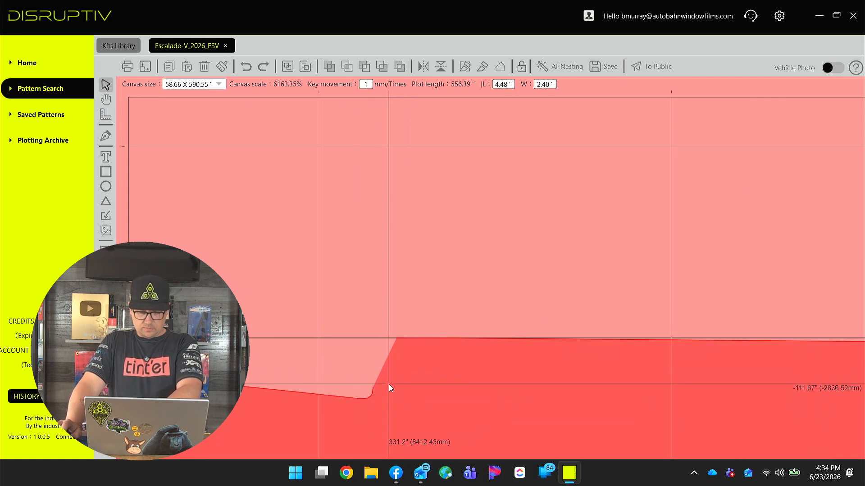
pyautogui.hotkey('ctrl', 'z')
# Select and delete the extra nodes at the step in the lower panel's top edge.
pyautogui.click(408, 385)
pyautogui.doubleClick(422, 380)
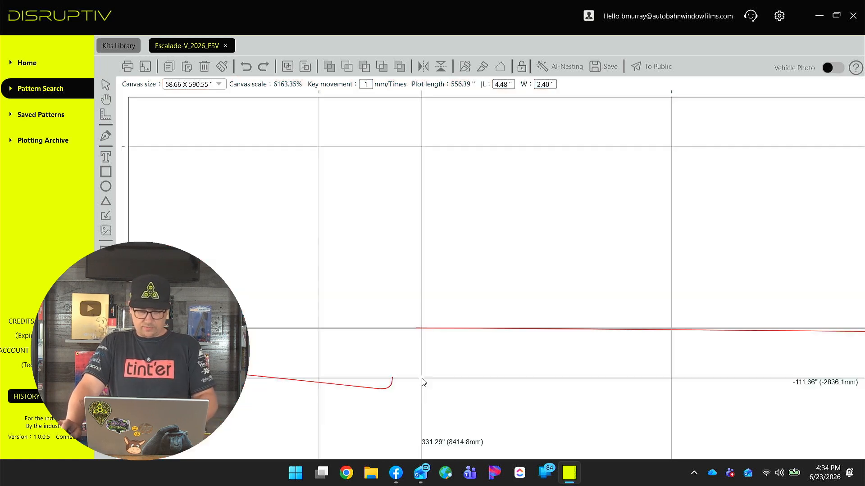
pyautogui.moveTo(378, 361); pyautogui.dragTo(412, 389)
pyautogui.click(378, 363)
pyautogui.moveTo(378, 363); pyautogui.dragTo(389, 405)
pyautogui.press('Delete')
pyautogui.press('Delete')
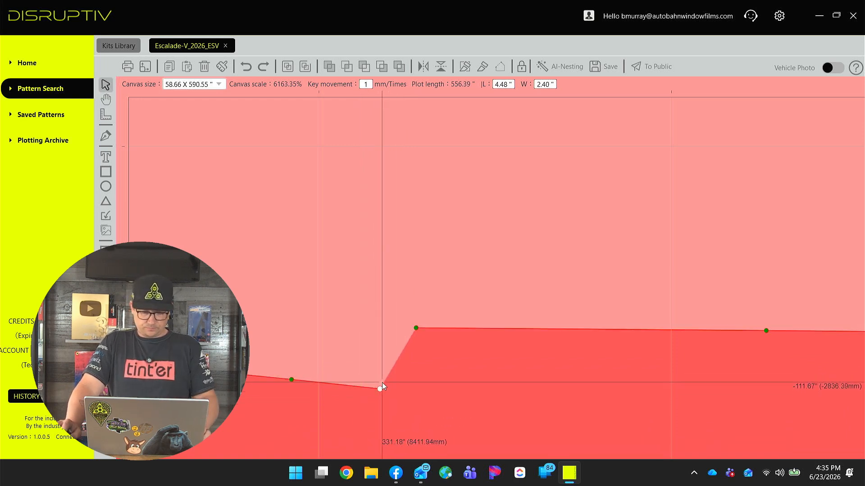
# Move the step's lower corner node up level with the panel's top edge to form a slanted transition.
pyautogui.scroll(-4, 380, 391)
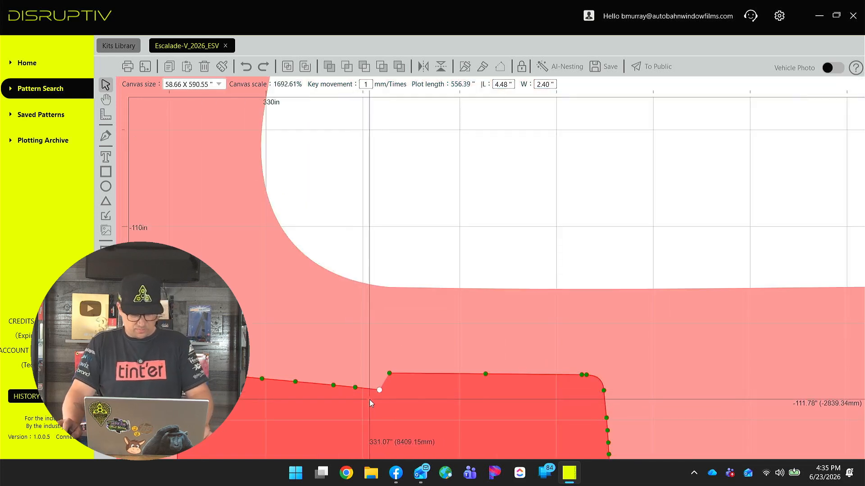
pyautogui.scroll(3, 370, 397)
pyautogui.moveTo(419, 363); pyautogui.dragTo(503, 325)
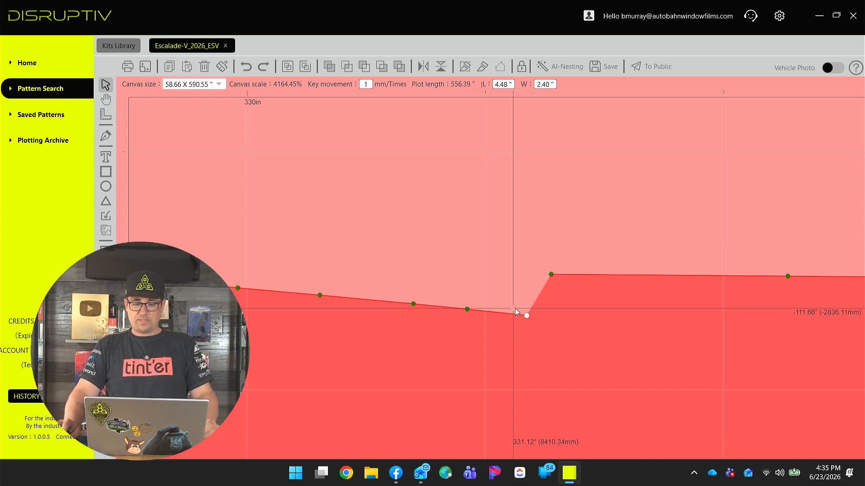
pyautogui.moveTo(527, 315); pyautogui.dragTo(524, 275)
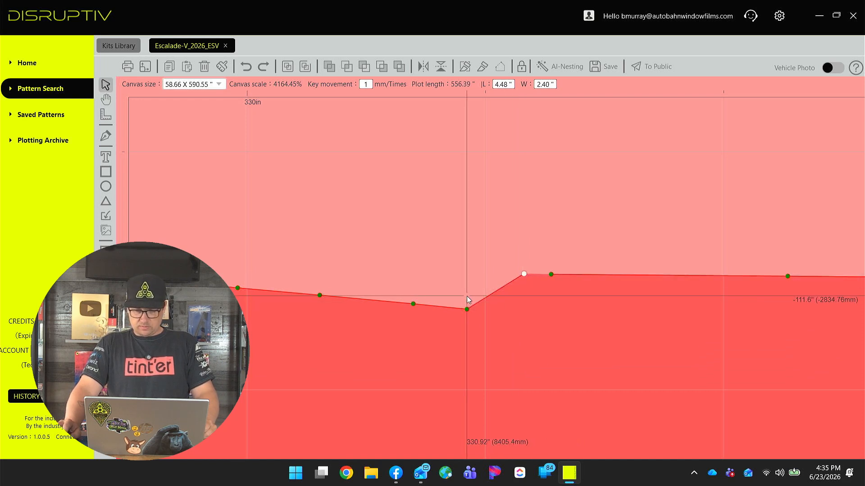
pyautogui.moveTo(466, 310); pyautogui.dragTo(466, 281)
pyautogui.hotkey('ctrl', 'z')
pyautogui.click(466, 281)
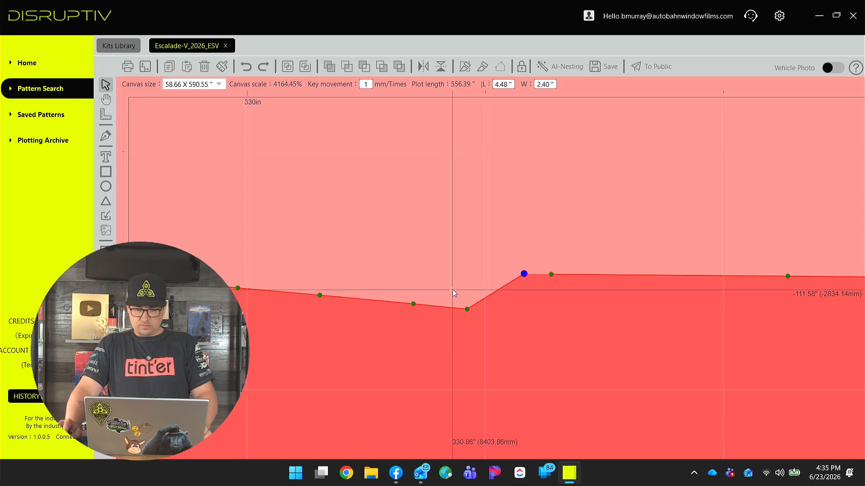
# Move the remaining low nodes on the lower panel's top edge up so the edge runs evenly into the door corner.
pyautogui.moveTo(466, 309); pyautogui.dragTo(466, 277)
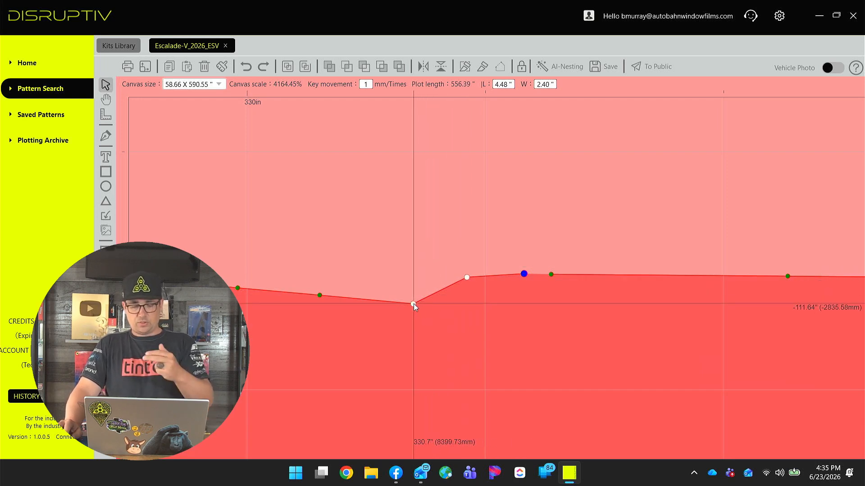
pyautogui.moveTo(398, 290); pyautogui.dragTo(429, 326)
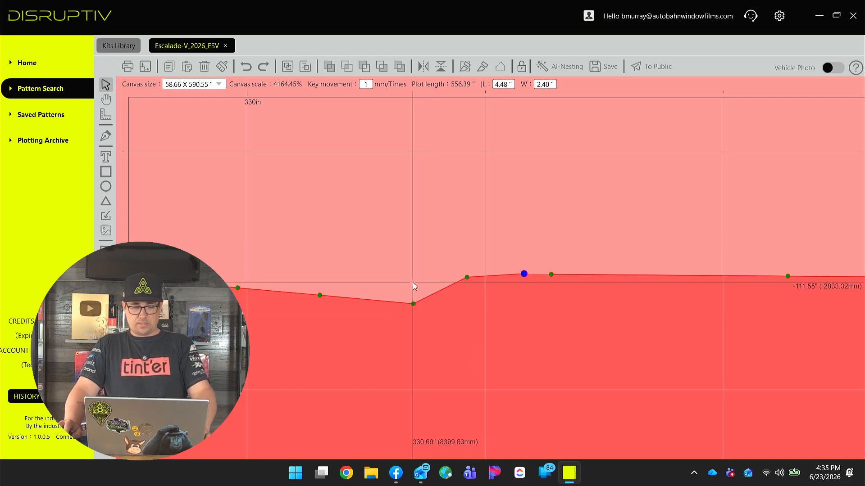
pyautogui.moveTo(399, 288); pyautogui.dragTo(414, 276)
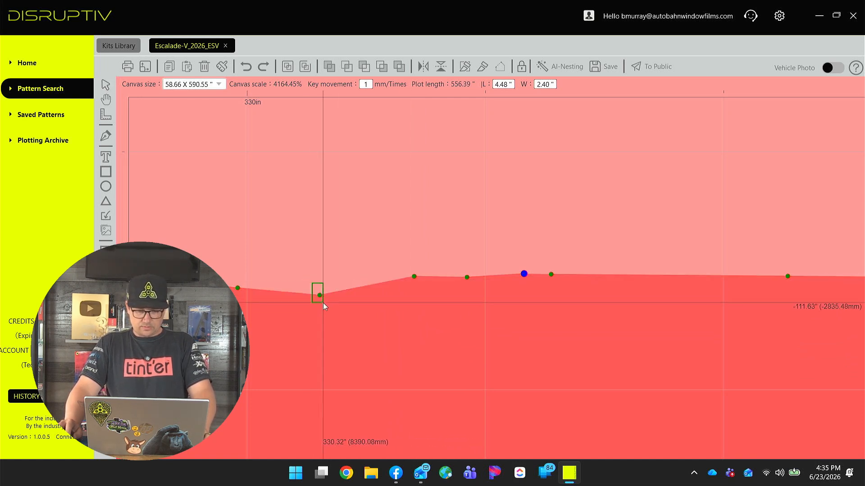
pyautogui.moveTo(322, 294); pyautogui.dragTo(320, 280)
pyautogui.moveTo(223, 274)
pyautogui.mouseDown()
pyautogui.moveTo(247, 296)
pyautogui.moveTo(237, 280)
pyautogui.mouseUp()
pyautogui.scroll(-10, 279, 300)
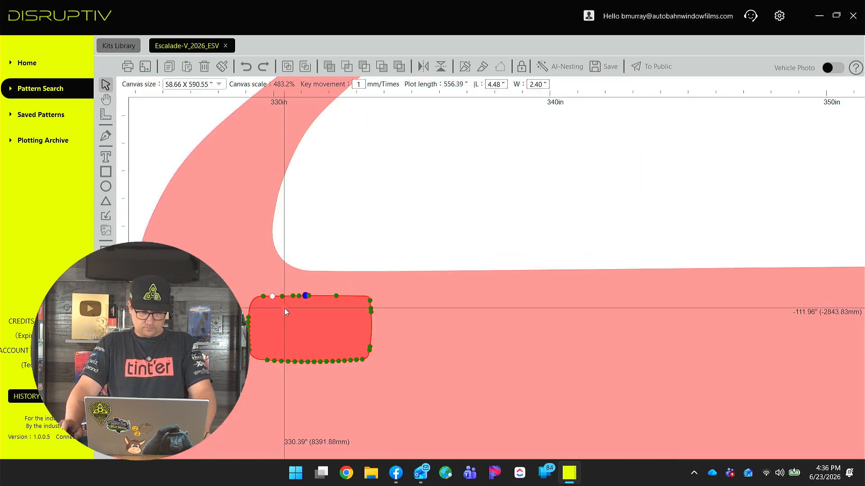
# Offset the fuel door cutout inward by 0.25 inch with Edge Expansion.
pyautogui.click(318, 326)
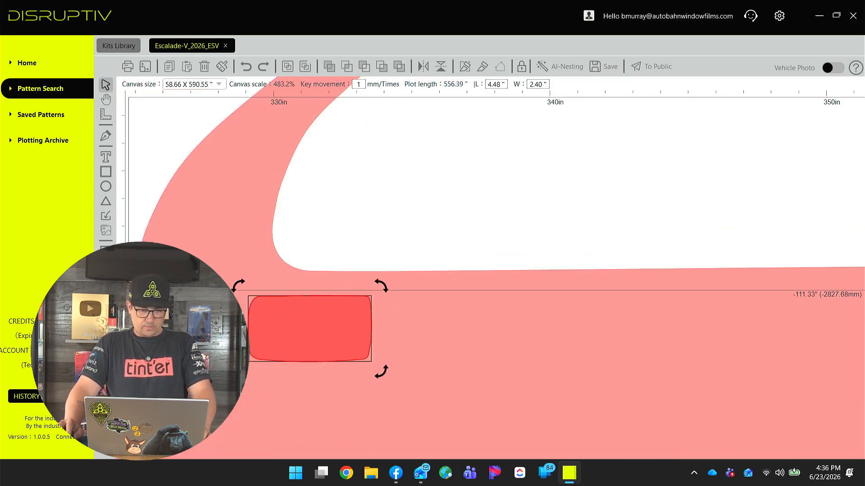
pyautogui.click(106, 322)
pyautogui.click(413, 260)
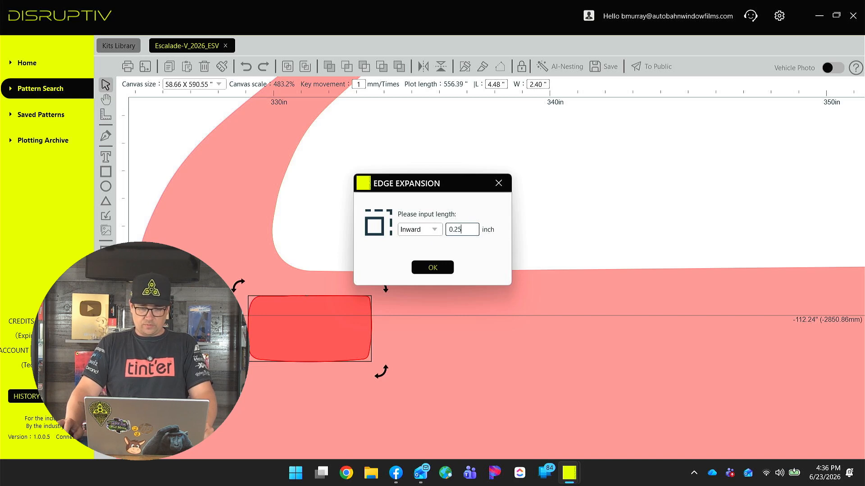
pyautogui.click(432, 268)
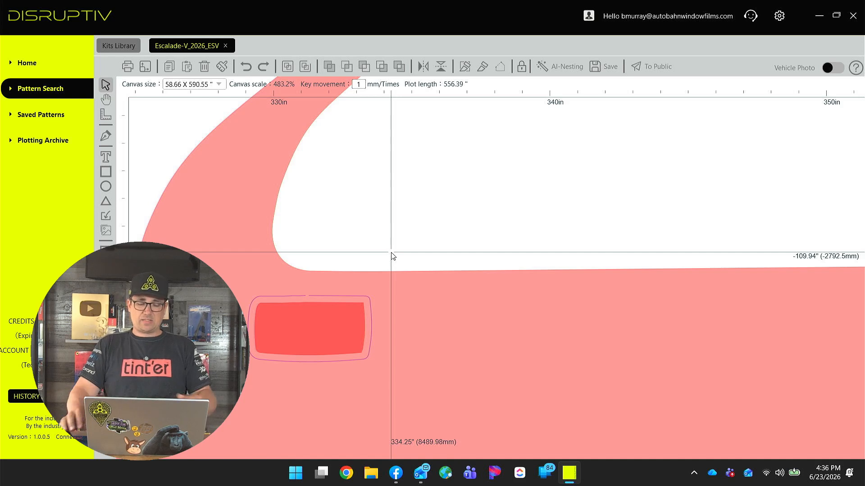
# Inspect the new inner fuel door outline and its nodes up close.
pyautogui.click(310, 322)
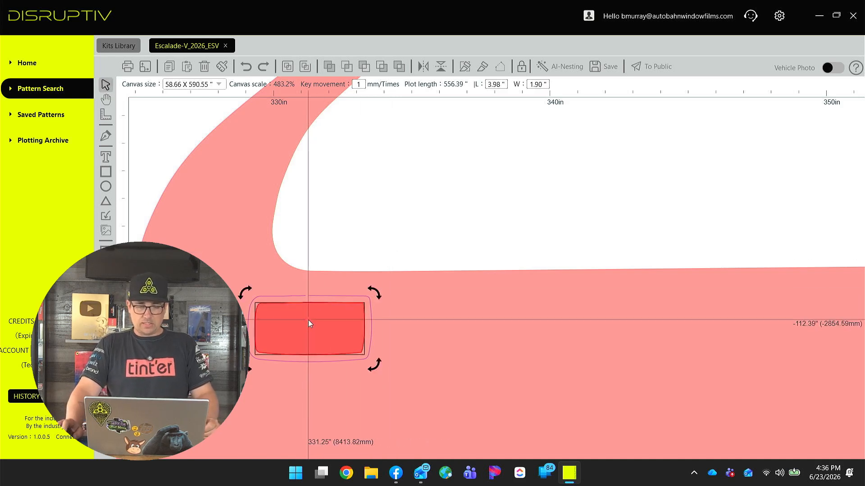
pyautogui.scroll(5, 308, 320)
pyautogui.scroll(-2, 291, 309)
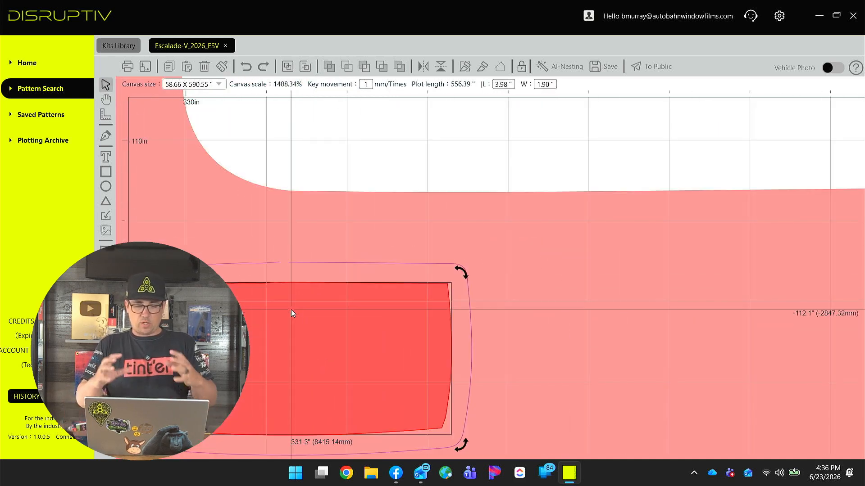
pyautogui.doubleClick(291, 309)
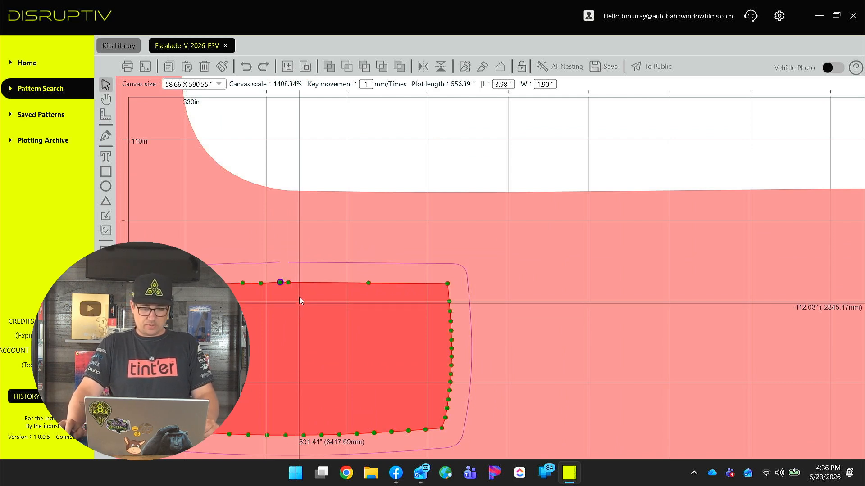
pyautogui.scroll(5, 279, 282)
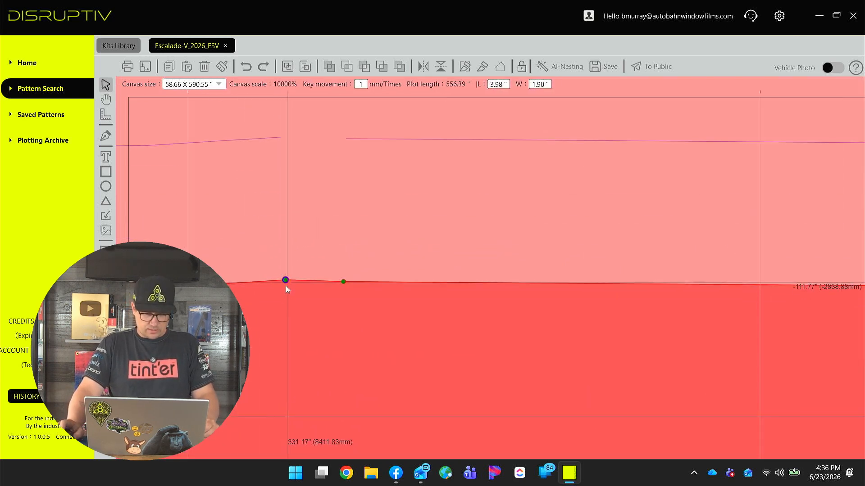
pyautogui.scroll(-7, 286, 297)
pyautogui.press('Escape')
pyautogui.scroll(-4, 287, 307)
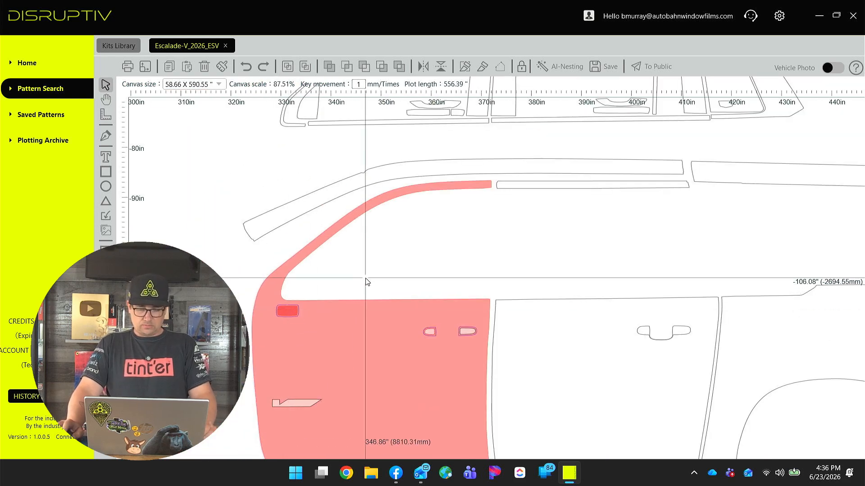
# Select the whole front door pattern together with its cutouts and trim pieces.
pyautogui.click(288, 307)
pyautogui.click(293, 294)
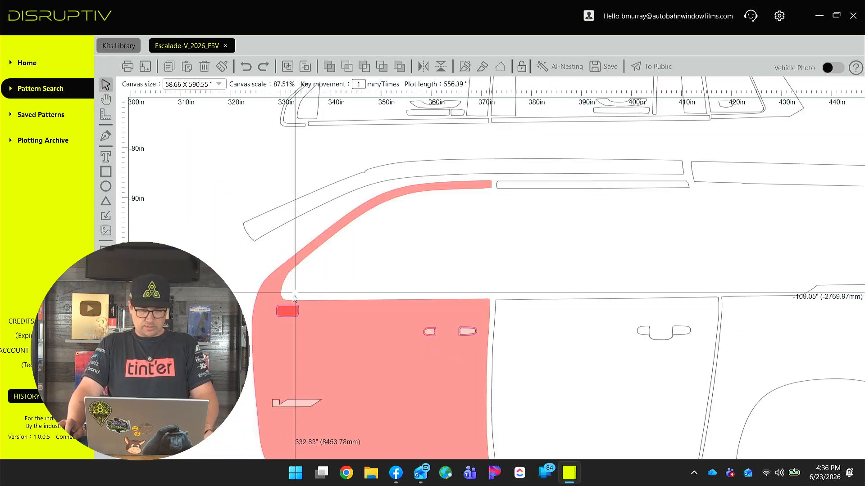
pyautogui.click(287, 311)
pyautogui.click(328, 328)
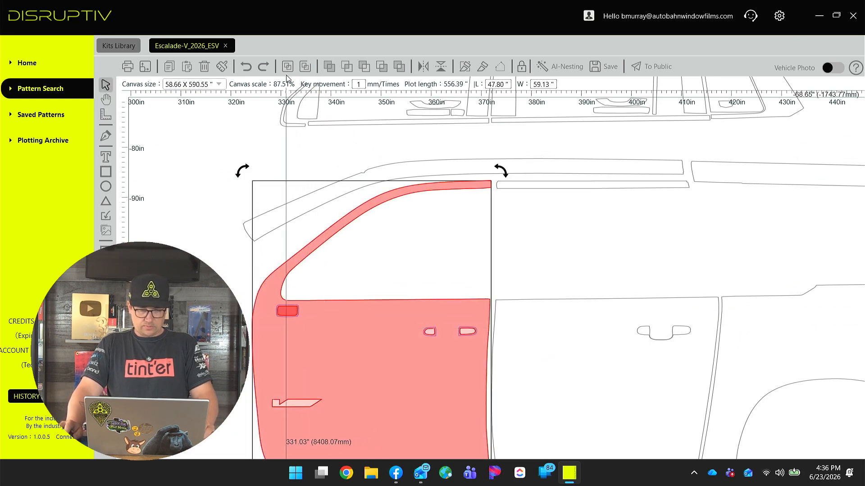
pyautogui.press('Escape')
pyautogui.scroll(-1, 361, 235)
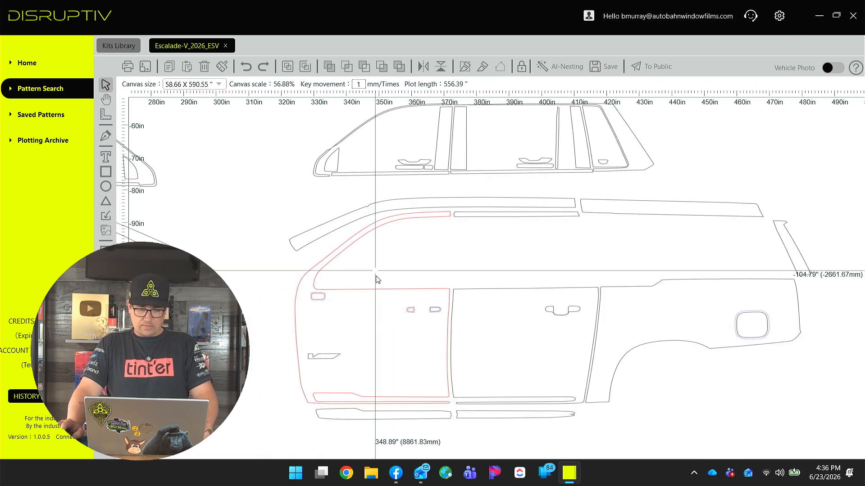
pyautogui.moveTo(388, 359); pyautogui.dragTo(359, 362)
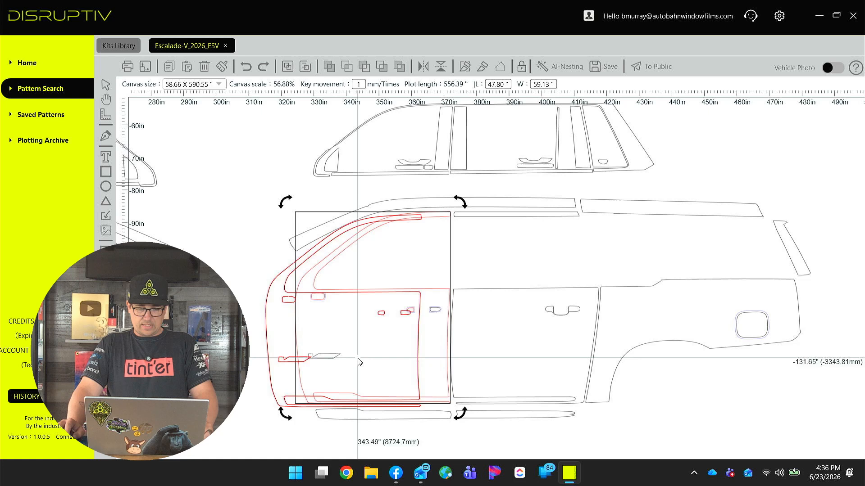
pyautogui.scroll(-2, 352, 351)
pyautogui.moveTo(345, 341); pyautogui.dragTo(360, 351)
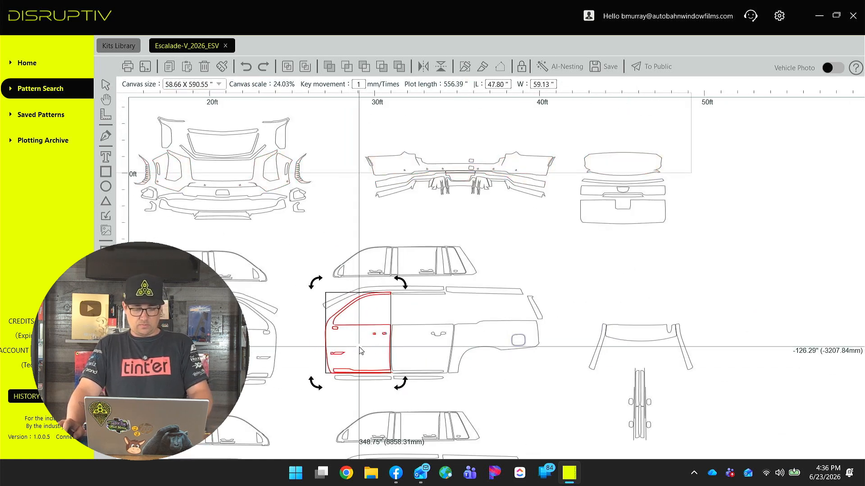
# Paste a copy of the front door pattern into open canvas space and mirror it horizontally.
pyautogui.hotkey('ctrl', 'v')
pyautogui.moveTo(381, 389); pyautogui.dragTo(701, 267)
pyautogui.click(422, 66)
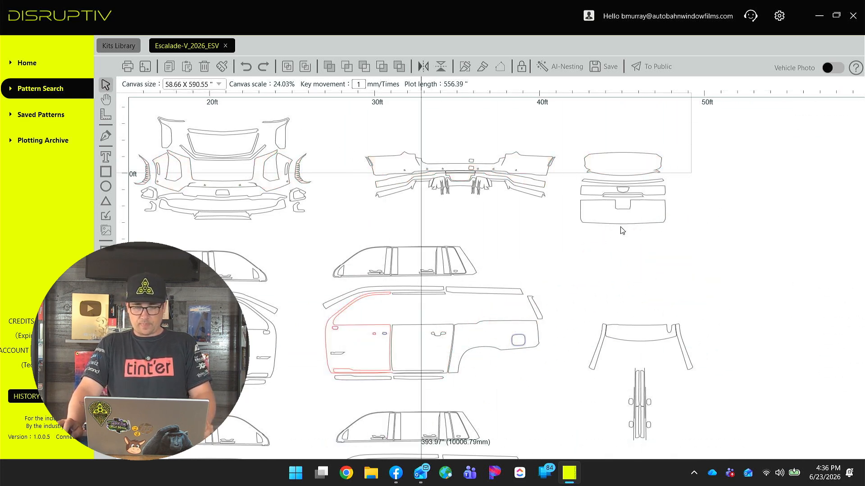
# Move the mirrored front door copy to the empty area at the upper right of the layout.
pyautogui.scroll(6, 679, 290)
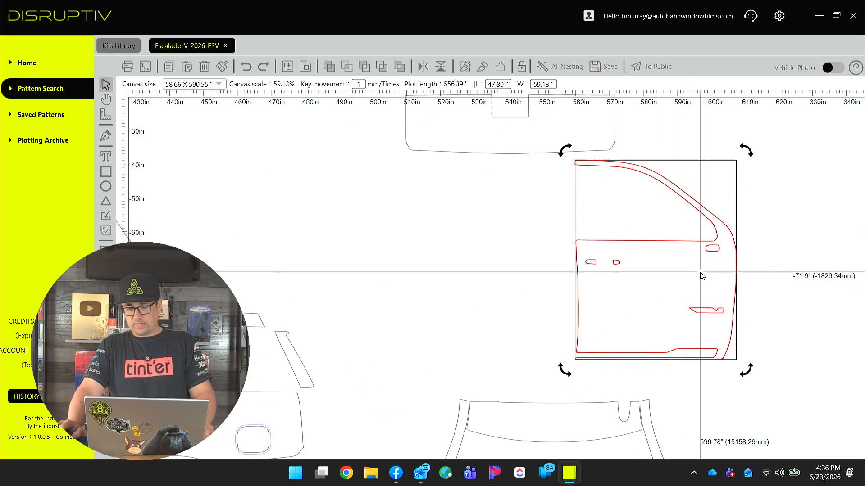
pyautogui.scroll(-2, 701, 276)
pyautogui.click(564, 325)
pyautogui.moveTo(563, 322); pyautogui.dragTo(542, 325)
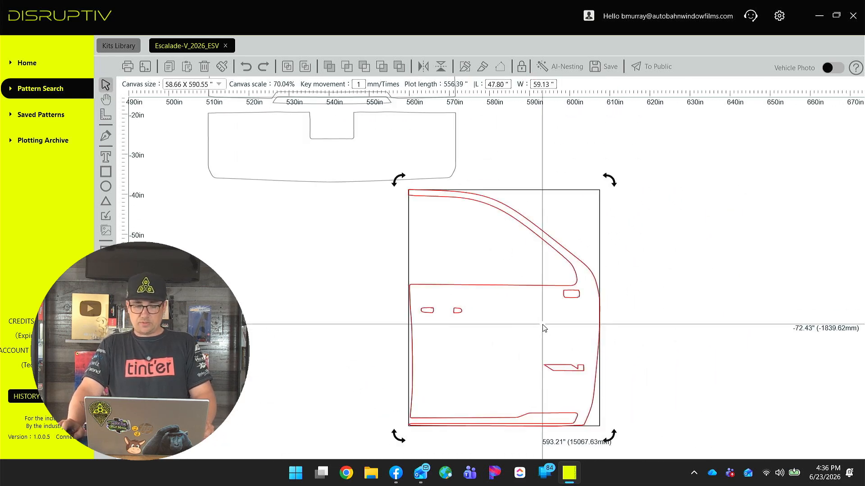
pyautogui.scroll(-2, 306, 355)
pyautogui.moveTo(302, 375); pyautogui.dragTo(673, 215)
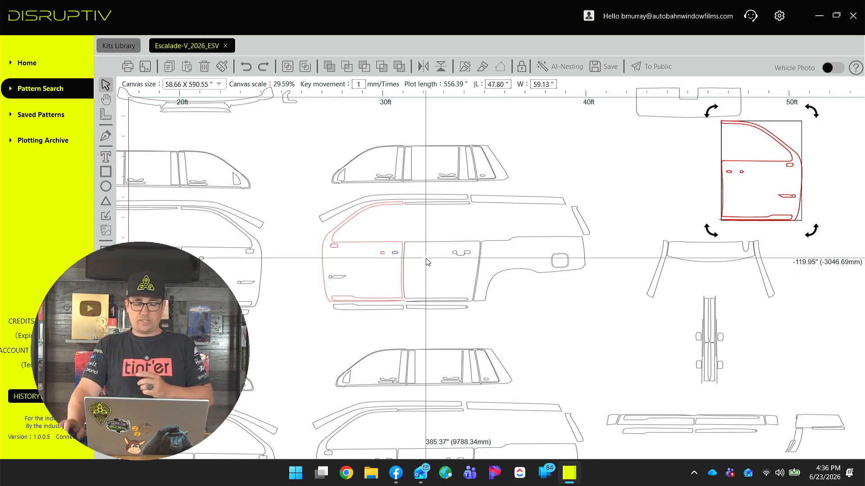
# Zoom in to examine the original front door's handle and fuel door cutouts.
pyautogui.scroll(5, 396, 290)
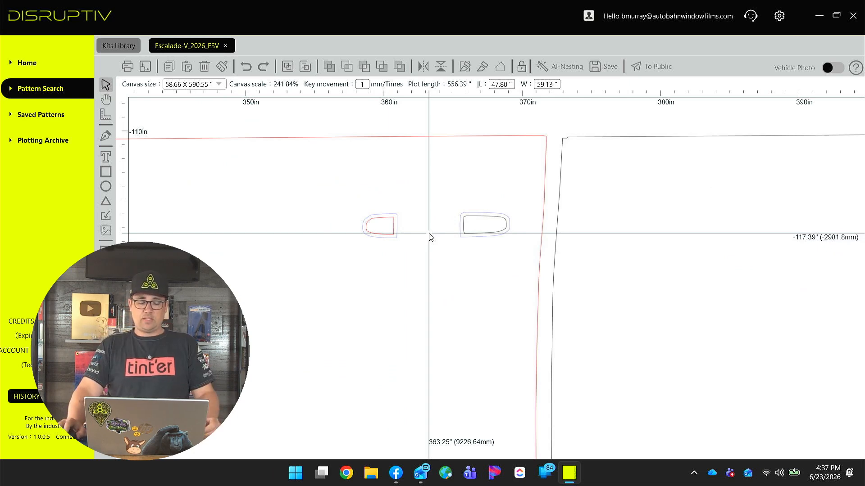
pyautogui.scroll(1, 429, 233)
pyautogui.moveTo(299, 250); pyautogui.dragTo(635, 329)
pyautogui.scroll(-1, 412, 289)
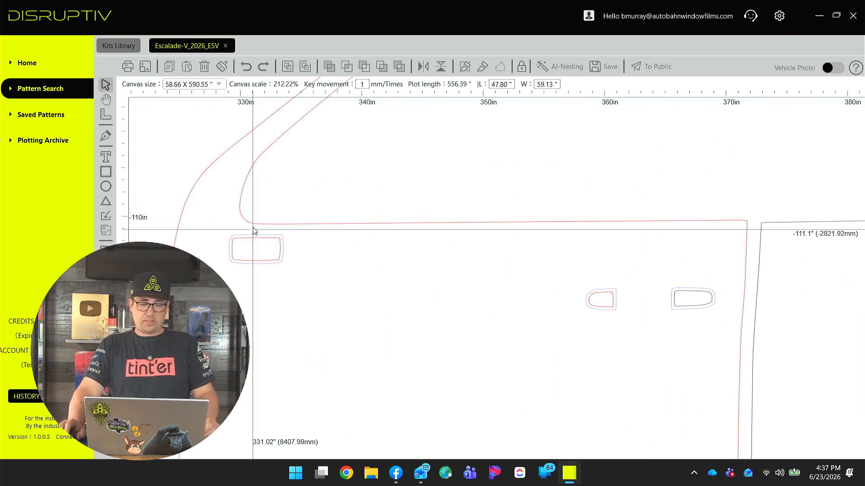